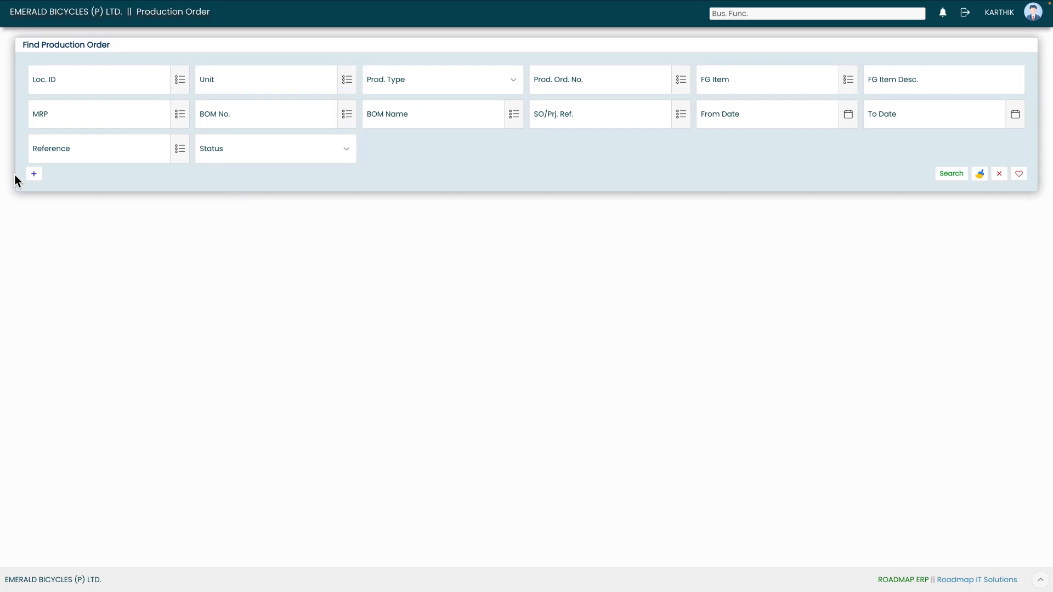
- Start a new production order for location L0001 with the order type Production Order - Standard
{"action": "left_click", "coordinate": [34, 174]}
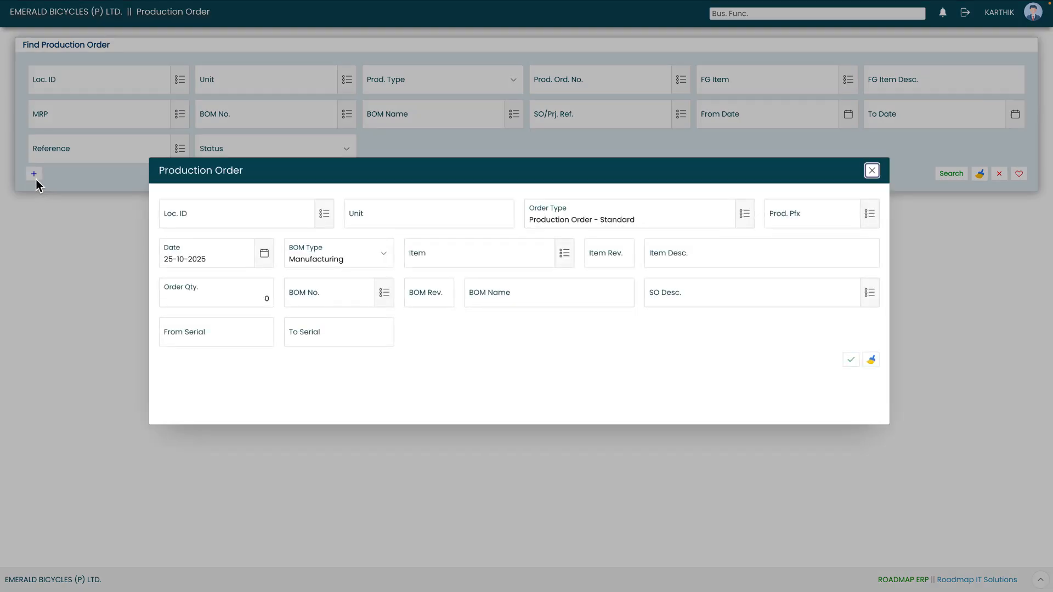
{"action": "left_click", "coordinate": [325, 217]}
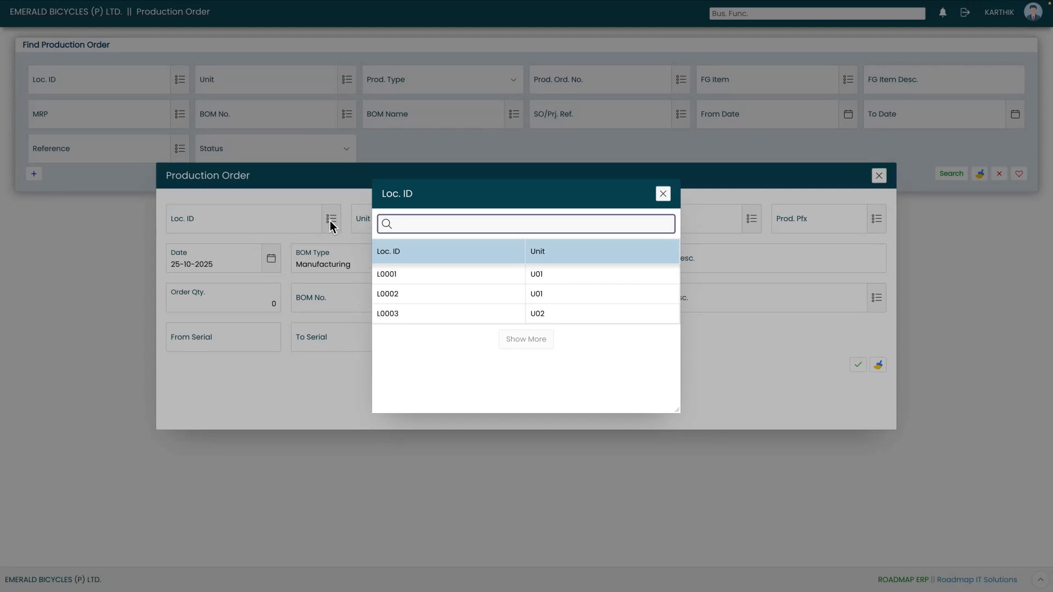
{"action": "left_click", "coordinate": [467, 276]}
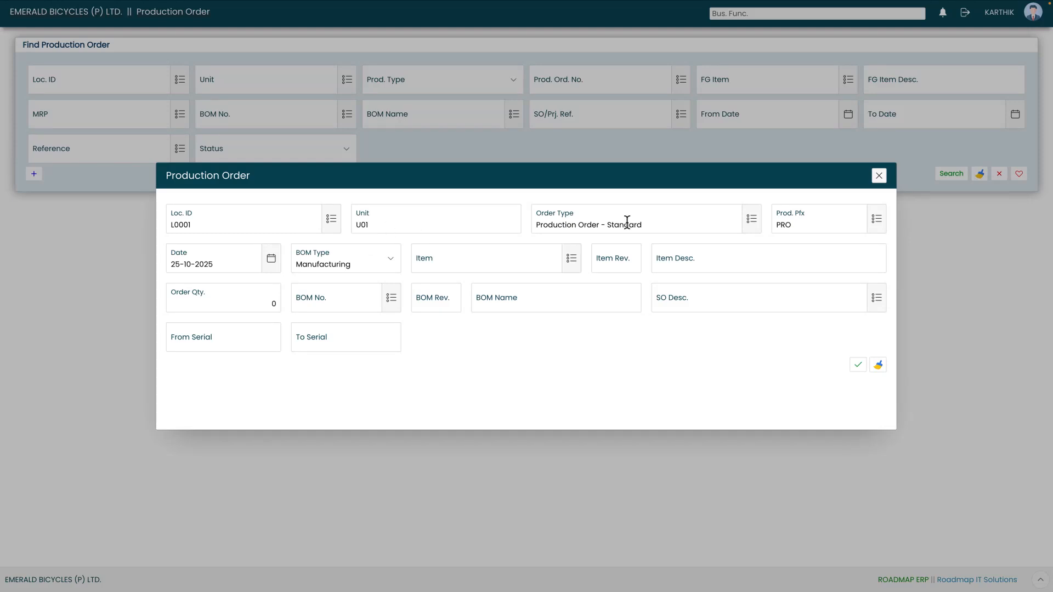
{"action": "left_click", "coordinate": [751, 218]}
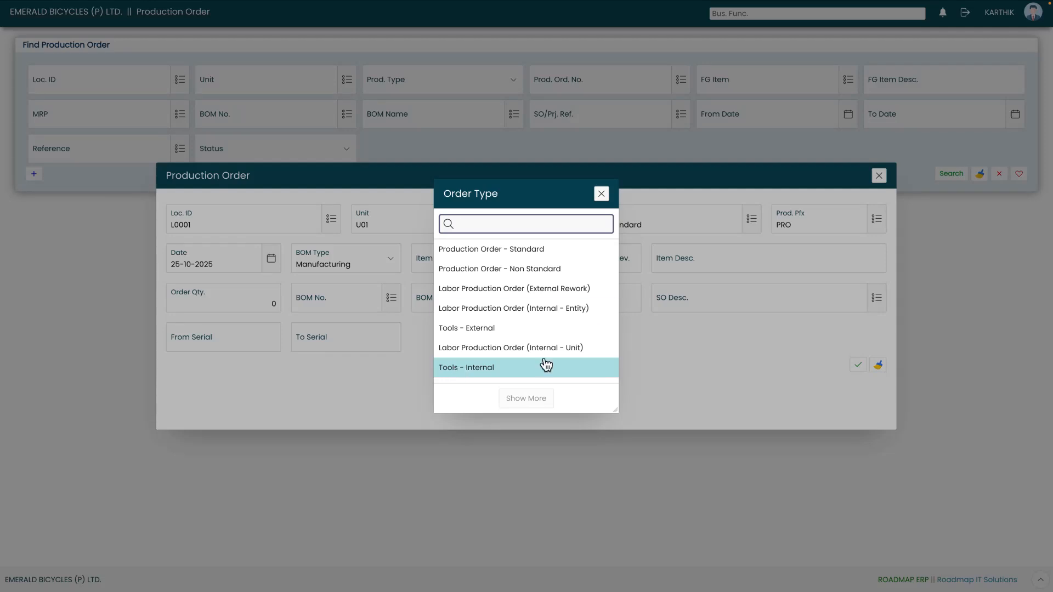
{"action": "left_click", "coordinate": [502, 250]}
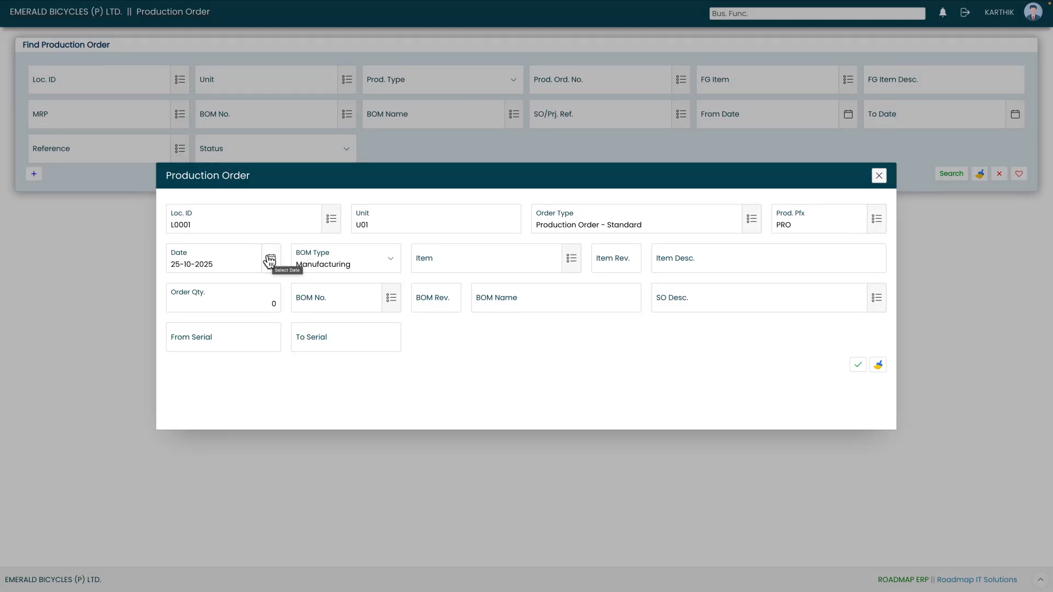
- Use the Manufacturing BOM type and pick item BI-FG-1001 BICYCLE with BOM-2526-0015, FG BICYCLE
{"action": "left_click", "coordinate": [383, 263]}
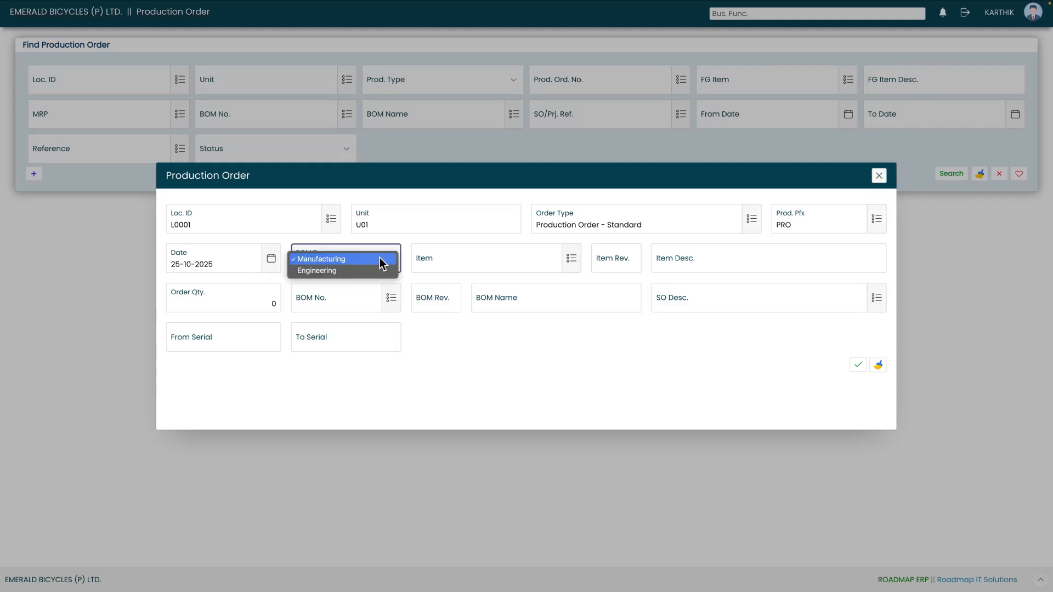
{"action": "left_click", "coordinate": [348, 261]}
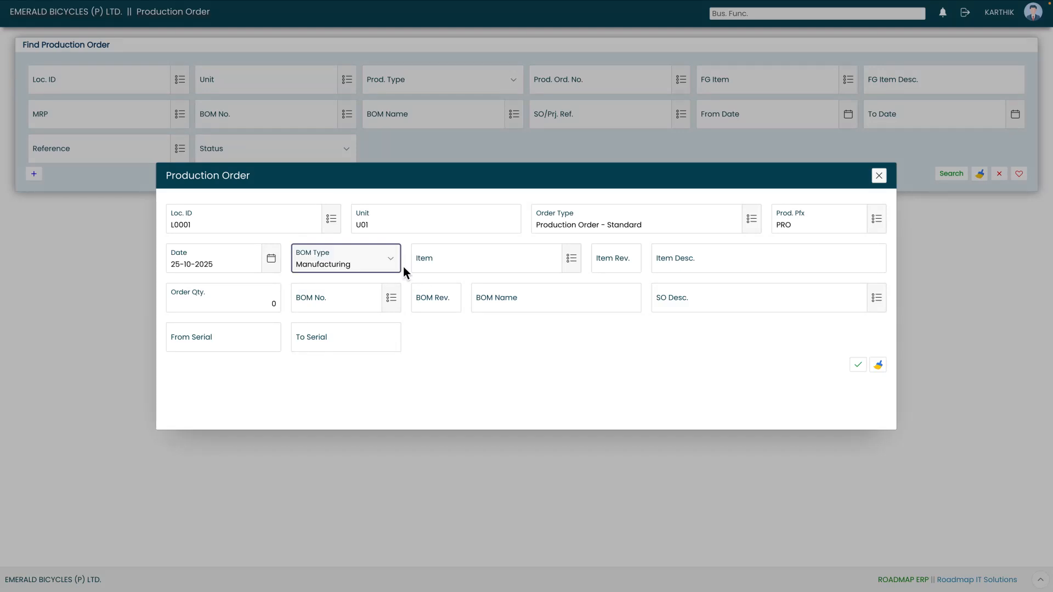
{"action": "left_click", "coordinate": [571, 261]}
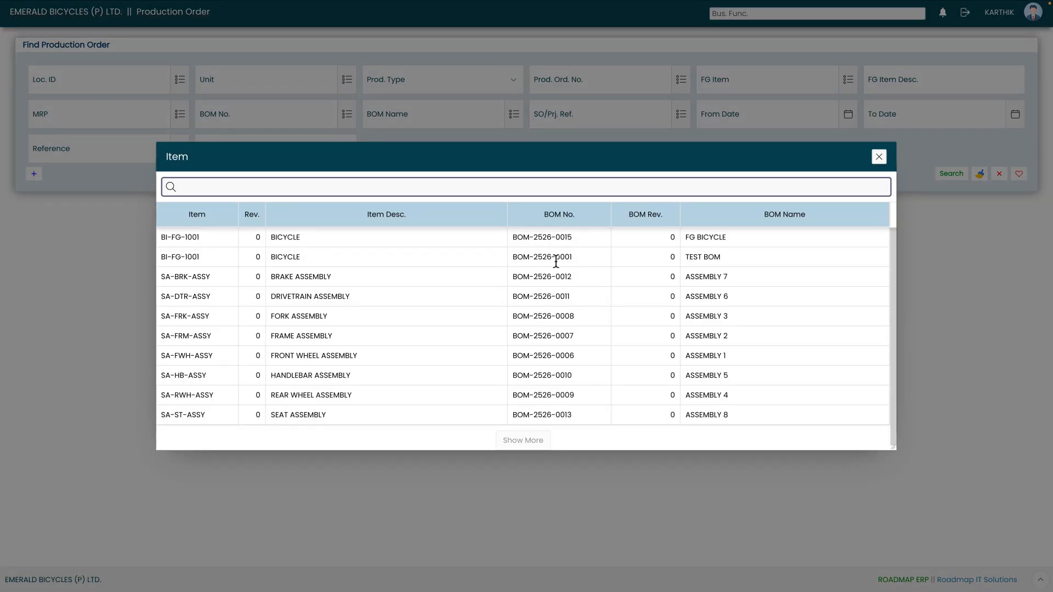
{"action": "left_click", "coordinate": [414, 238]}
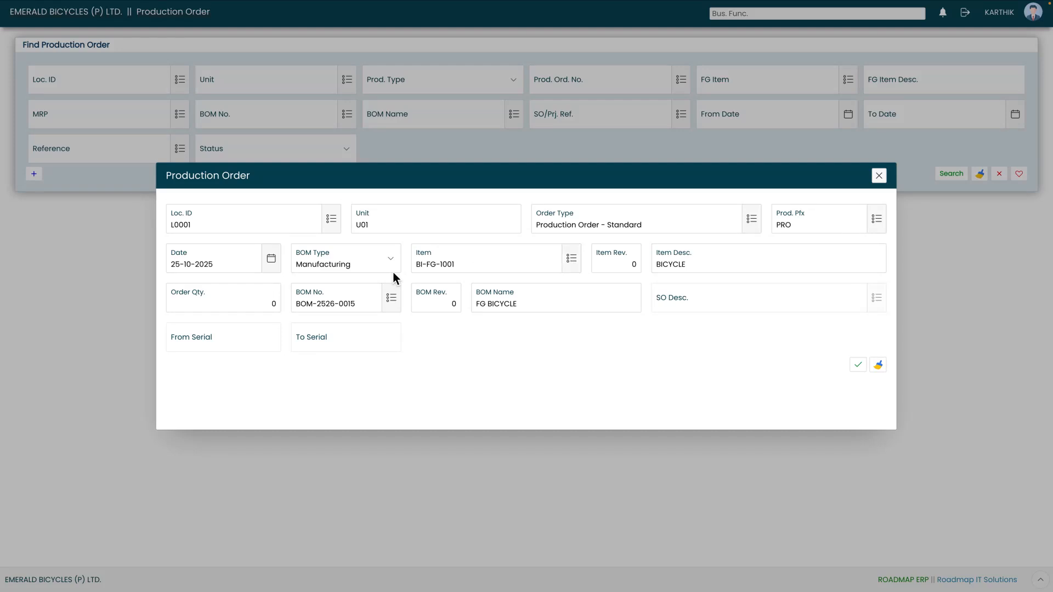
- Set the order quantity to 200 and create the production order
{"action": "left_click", "coordinate": [275, 304]}
{"action": "key", "text": "BackSpace"}
{"action": "type", "text": "200"}
{"action": "left_click", "coordinate": [422, 320]}
{"action": "left_click", "coordinate": [857, 366]}
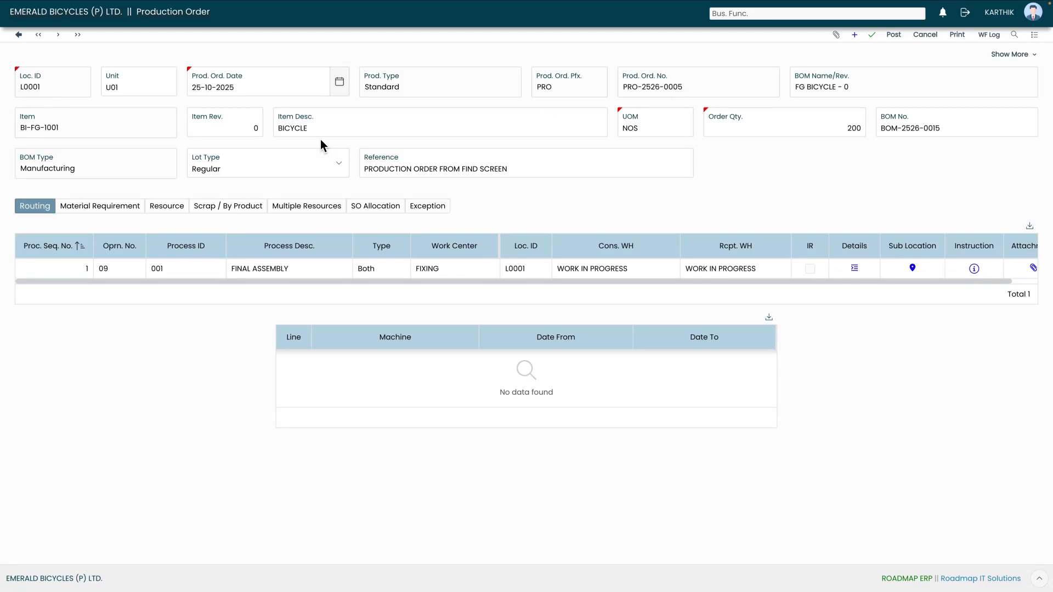
- Choose Regular as the lot type and leave the order's reference text as it is
{"action": "left_click", "coordinate": [331, 167]}
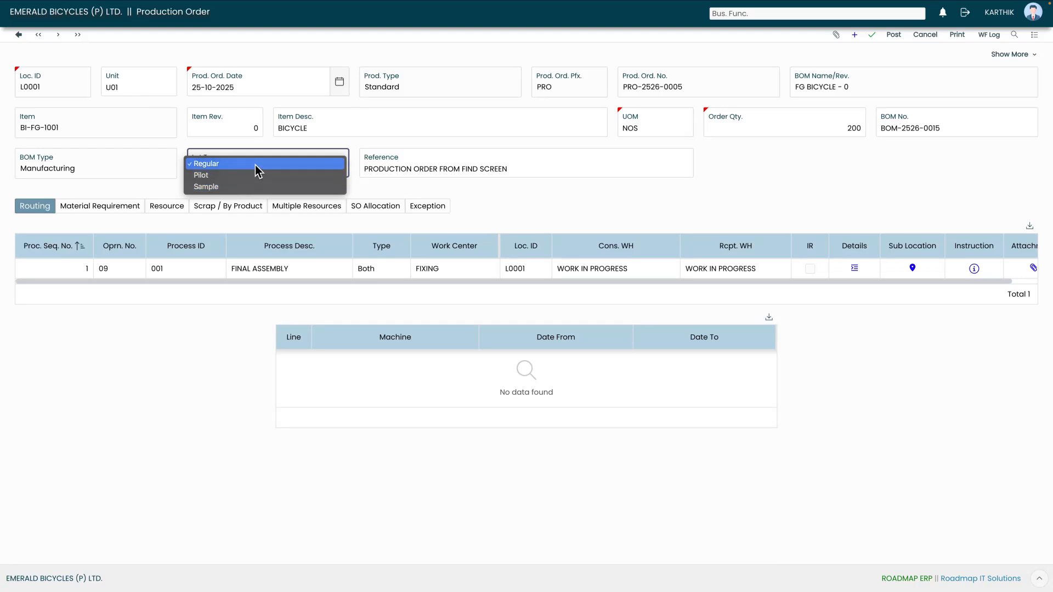
{"action": "left_click", "coordinate": [257, 168]}
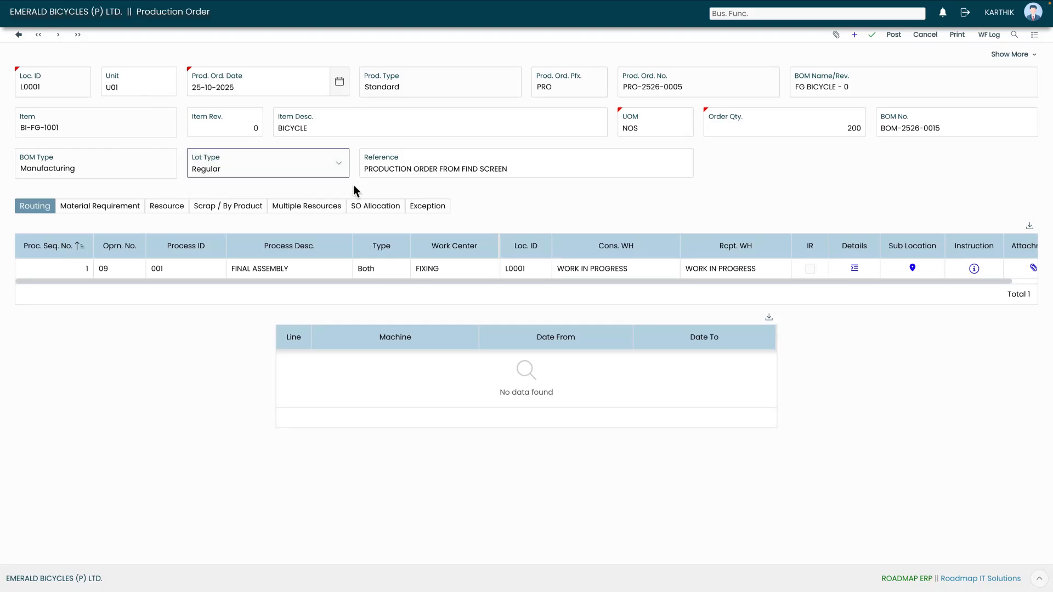
{"action": "left_click", "coordinate": [567, 174]}
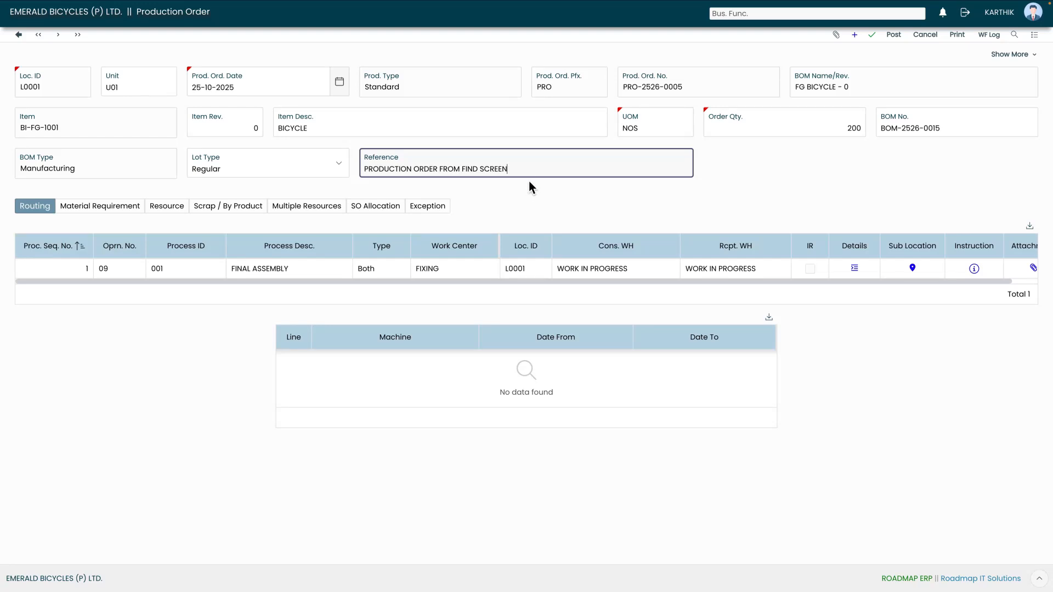
{"action": "left_click", "coordinate": [511, 189]}
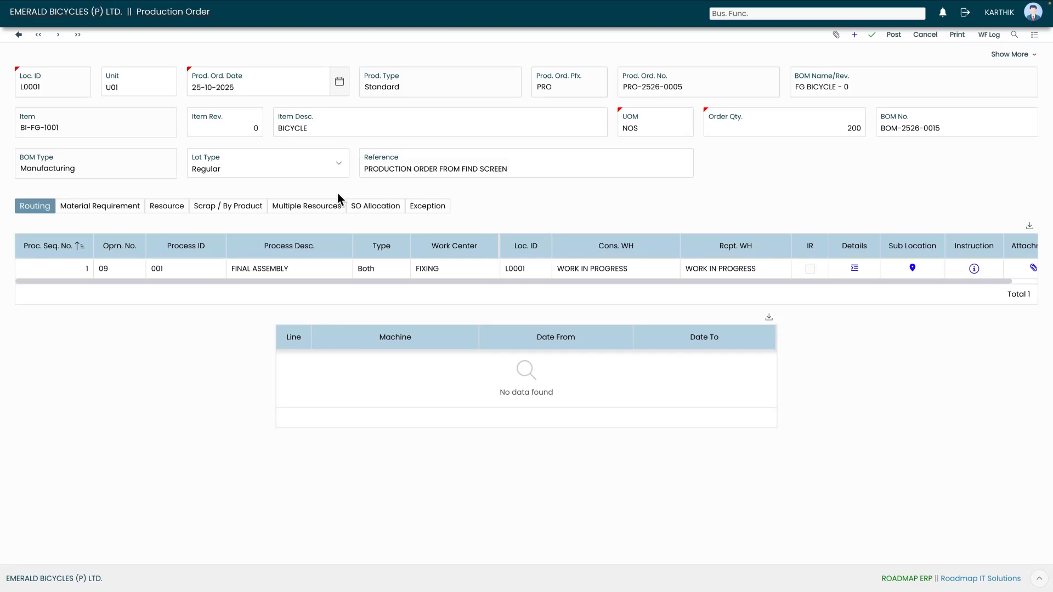
- Expand the additional order details, set the First Opr. MR Event to Completion Quantity, and collapse the details again
{"action": "left_click", "coordinate": [1022, 56]}
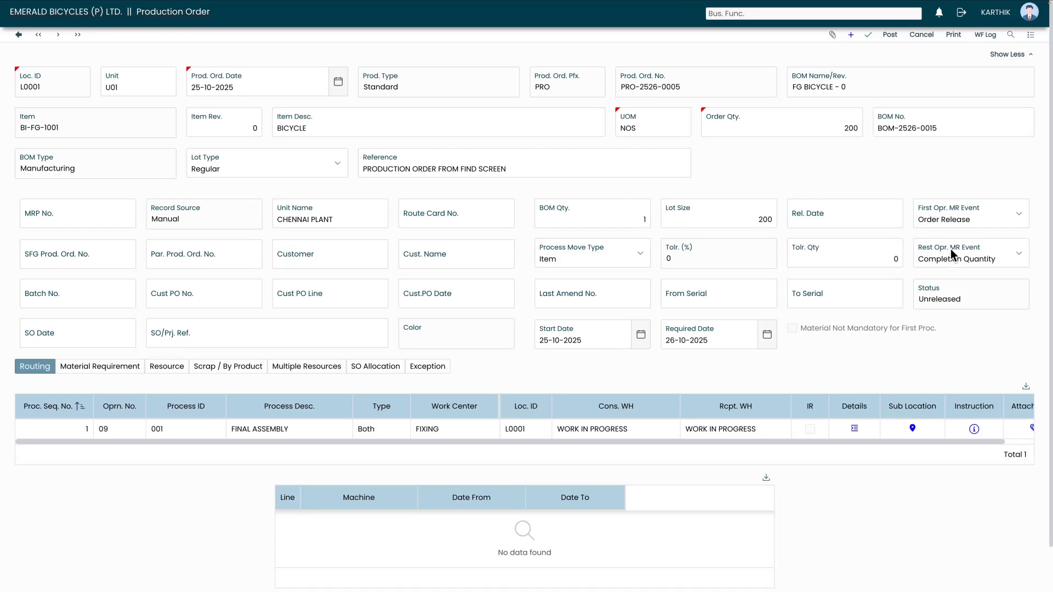
{"action": "left_click", "coordinate": [981, 215]}
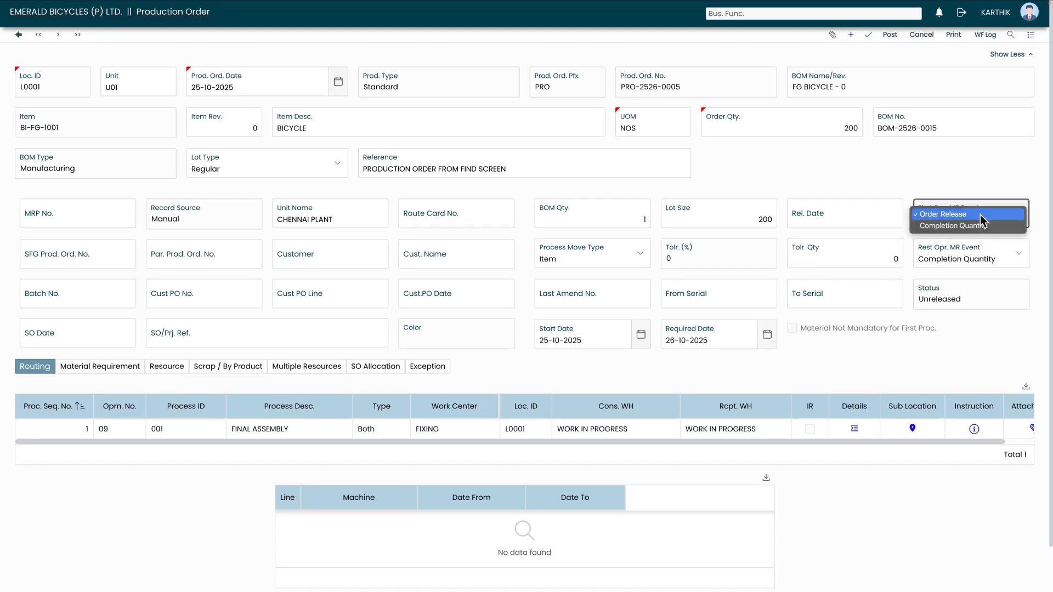
{"action": "left_click", "coordinate": [961, 228]}
{"action": "left_click", "coordinate": [959, 167]}
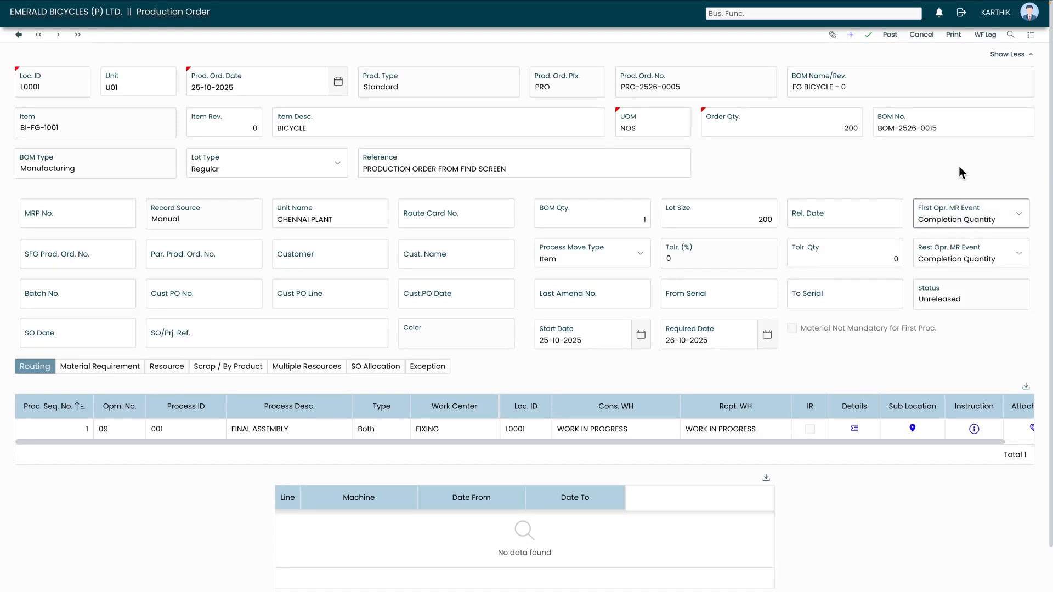
{"action": "scroll", "coordinate": [920, 281], "scroll_direction": "down", "scroll_amount": 1}
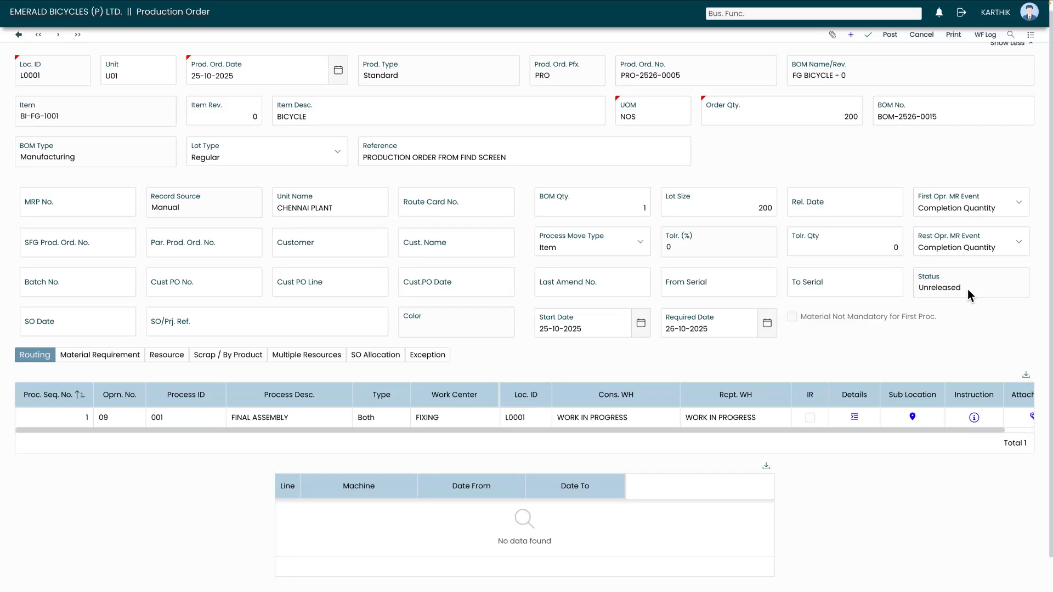
{"action": "left_click", "coordinate": [1009, 43]}
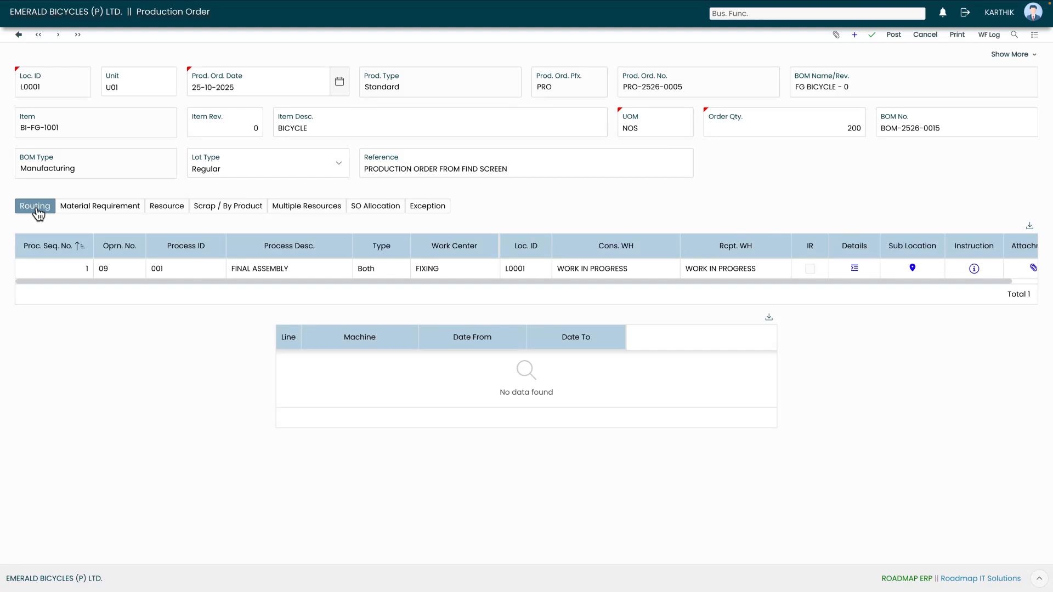
- Examine the order's material requirement, resource, scrap/by-product, multiple resources, SO allocation and exception details, then return to the routing
{"action": "left_click", "coordinate": [103, 211]}
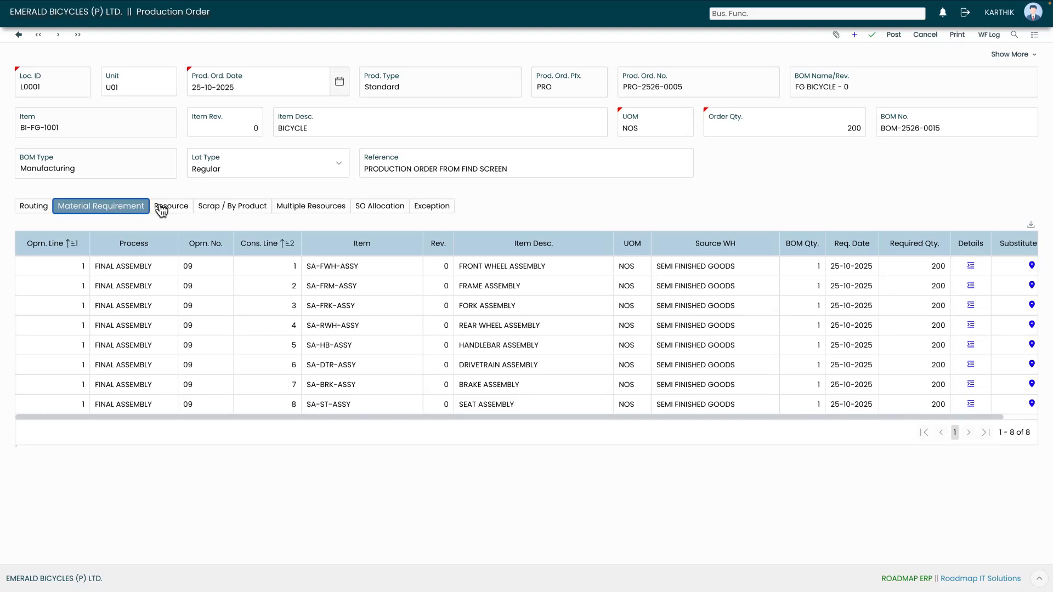
{"action": "left_click", "coordinate": [169, 209]}
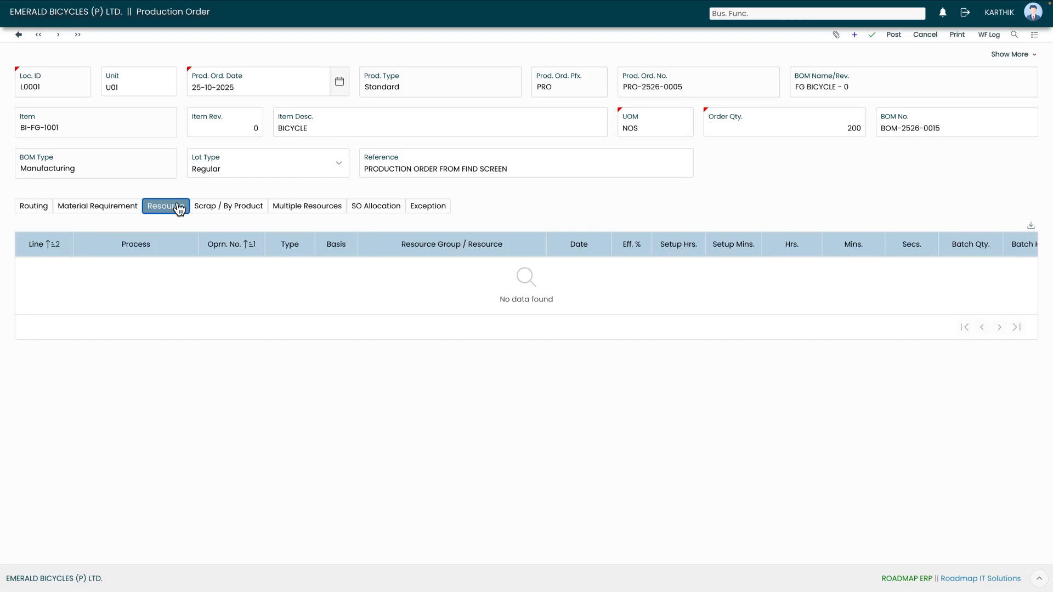
{"action": "left_click", "coordinate": [234, 208]}
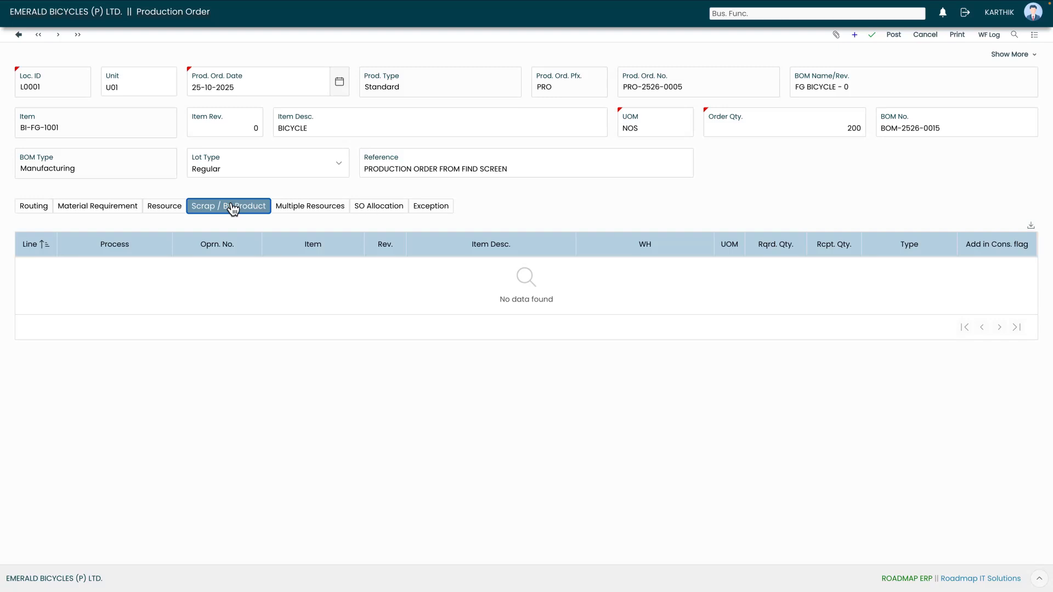
{"action": "left_click", "coordinate": [309, 212]}
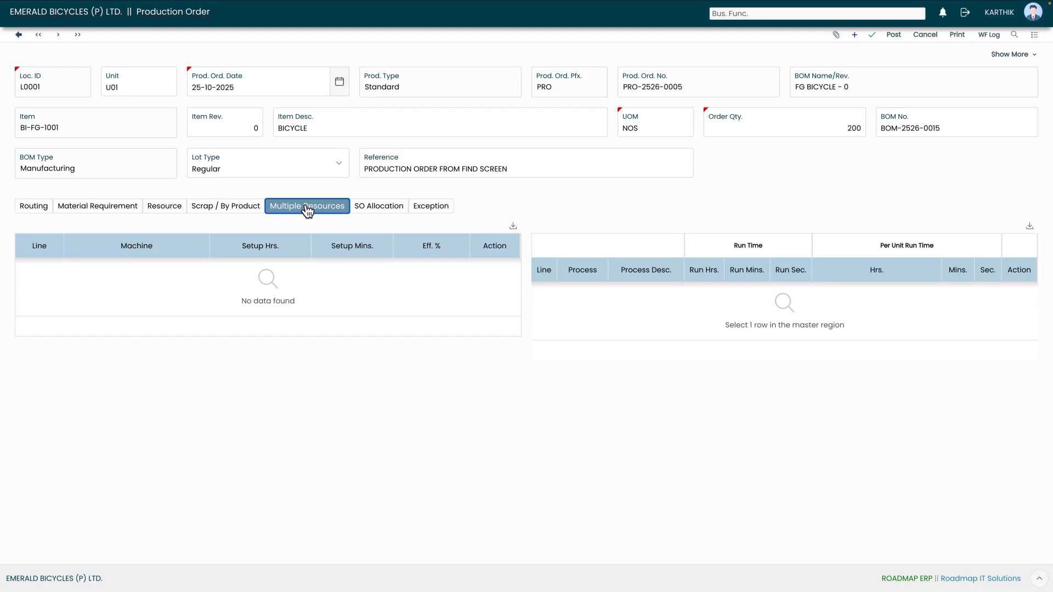
{"action": "left_click", "coordinate": [370, 212]}
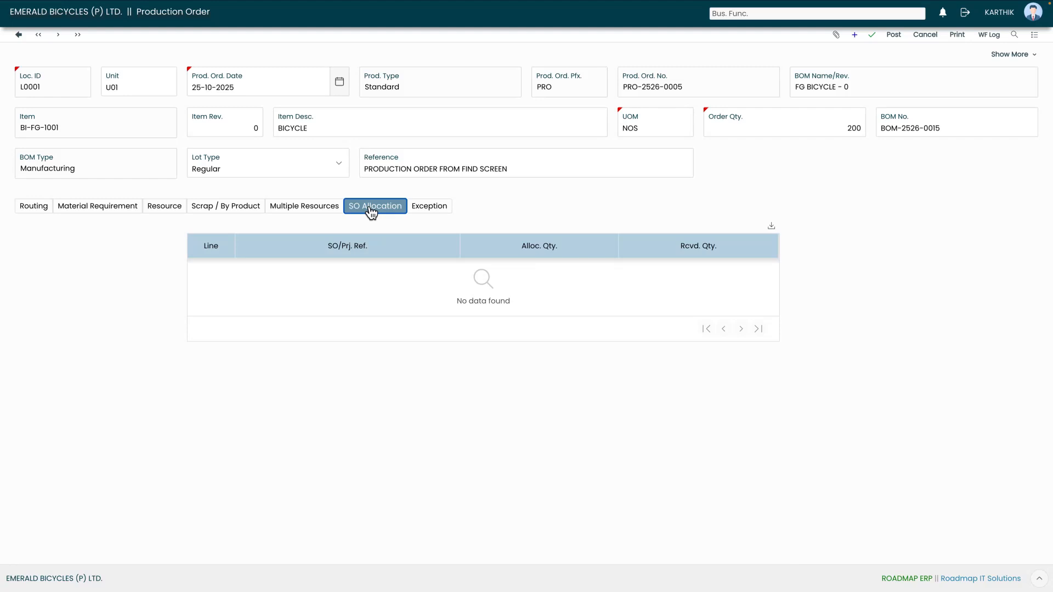
{"action": "left_click", "coordinate": [427, 210]}
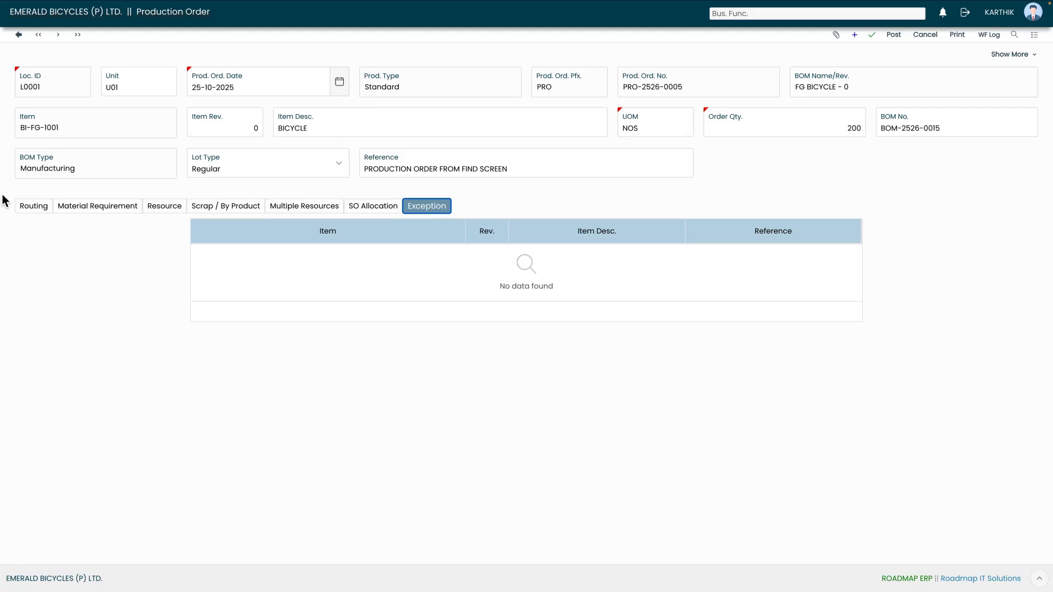
{"action": "left_click", "coordinate": [31, 207]}
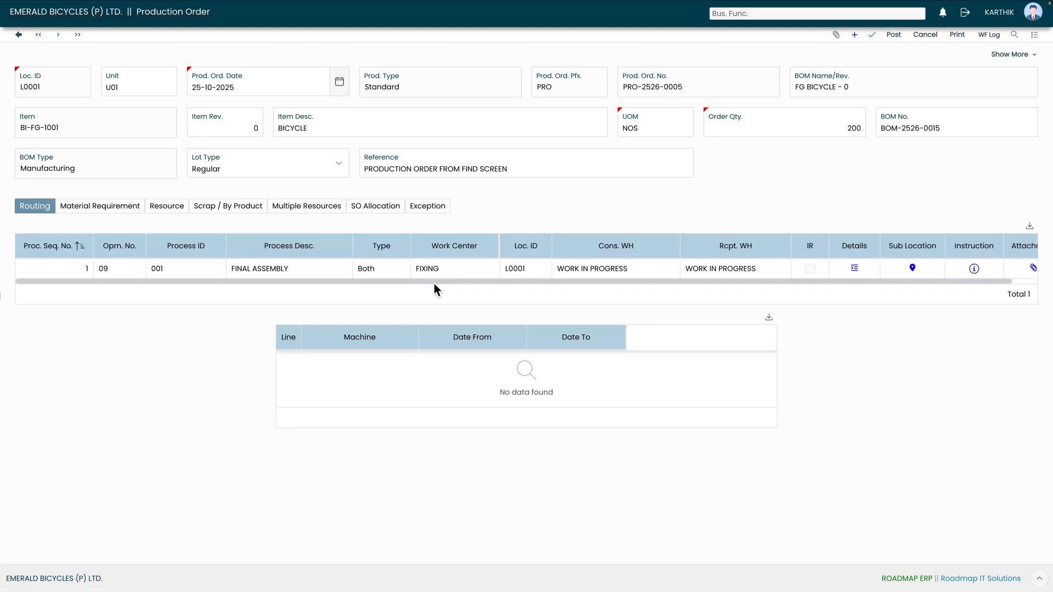
{"action": "left_click_drag", "start_coordinate": [434, 284], "coordinate": [332, 286]}
- Save the production order and post it with the action Forward for Review, addressed to the supervisor
{"action": "left_click", "coordinate": [871, 35]}
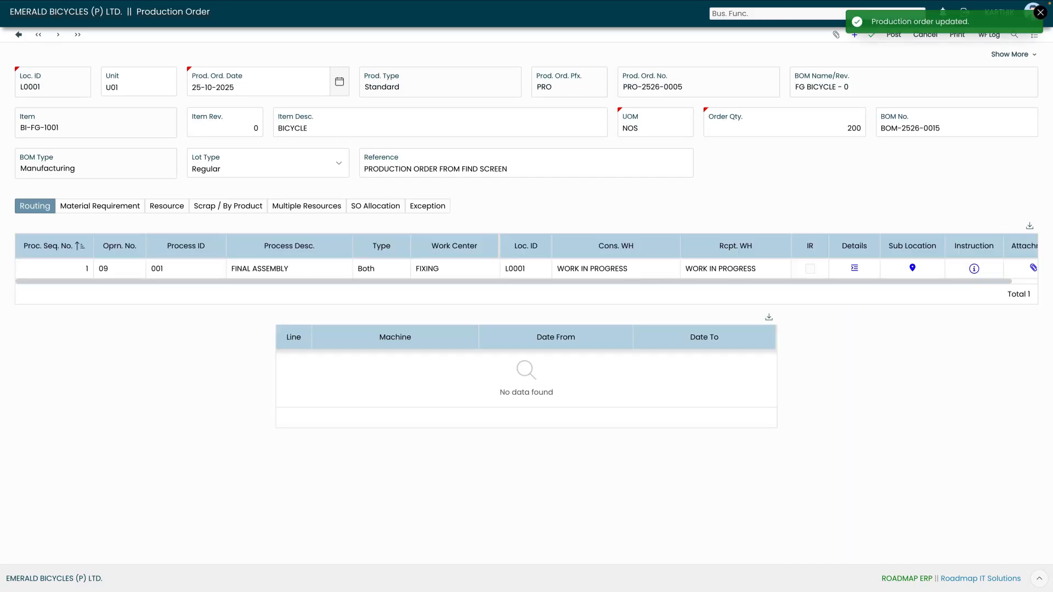
{"action": "left_click", "coordinate": [1043, 15]}
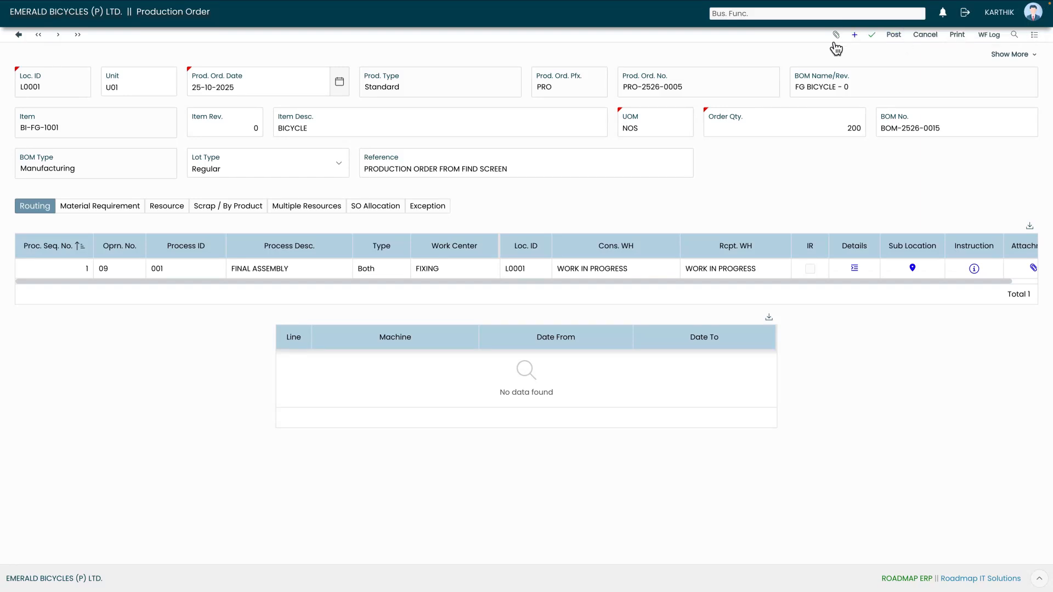
{"action": "left_click", "coordinate": [894, 36]}
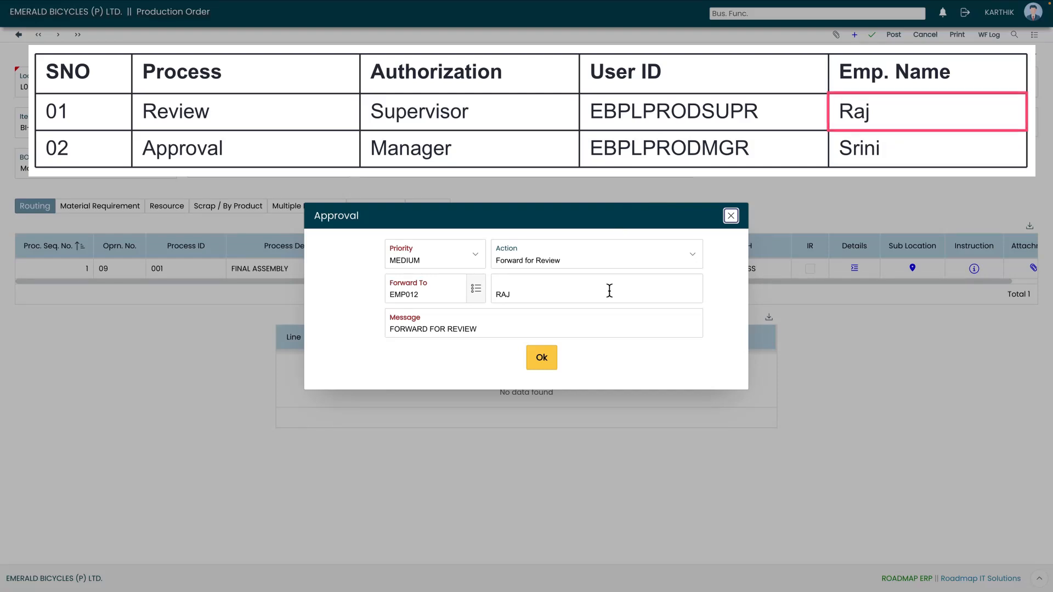
{"action": "left_click", "coordinate": [542, 361]}
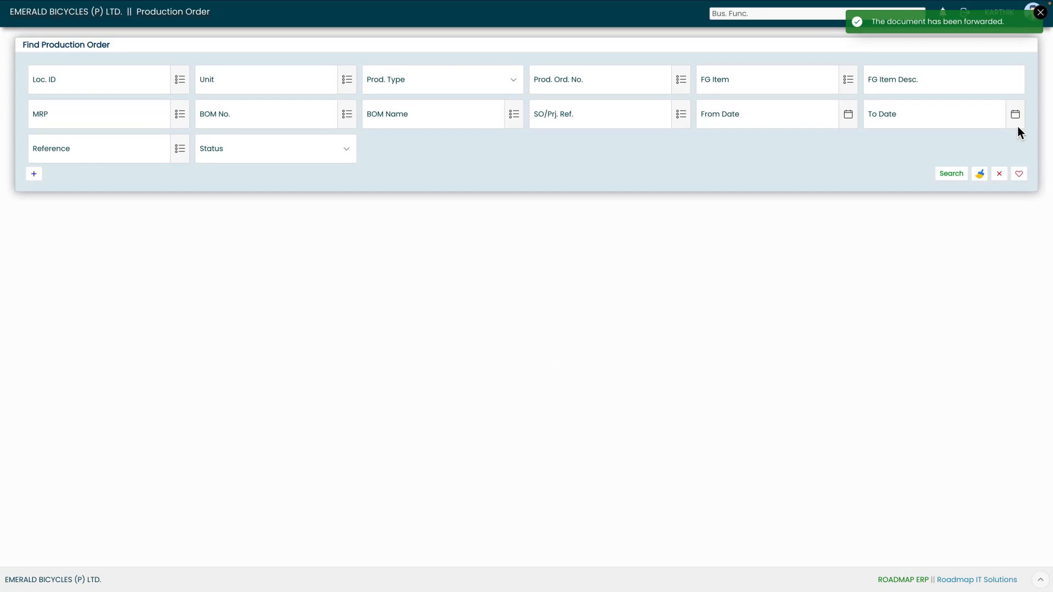
{"action": "left_click", "coordinate": [1040, 12]}
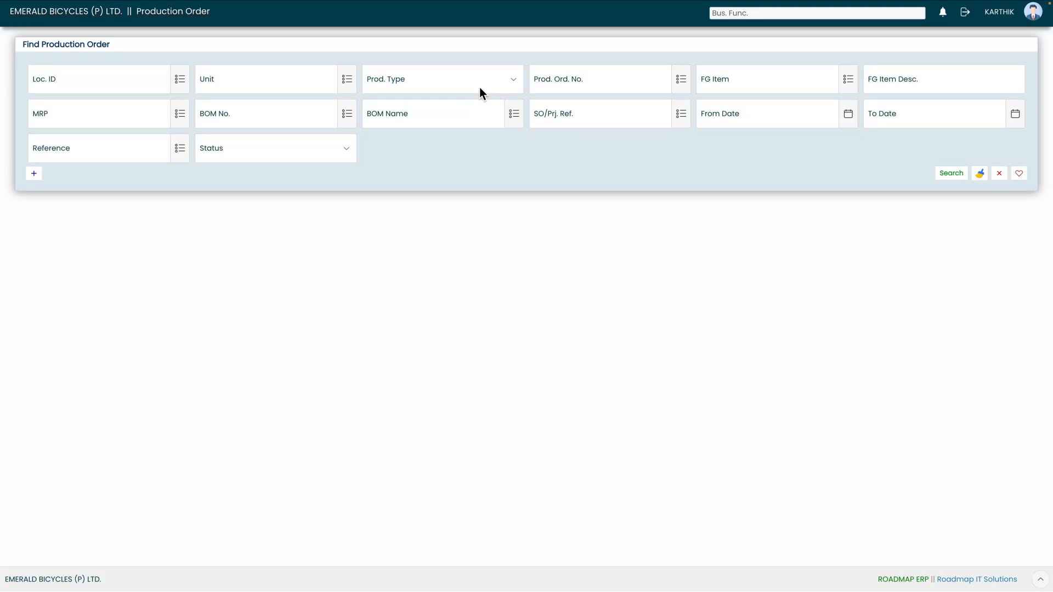
- Search for the posted production order by its order number and examine its status in the results
{"action": "left_click", "coordinate": [681, 80]}
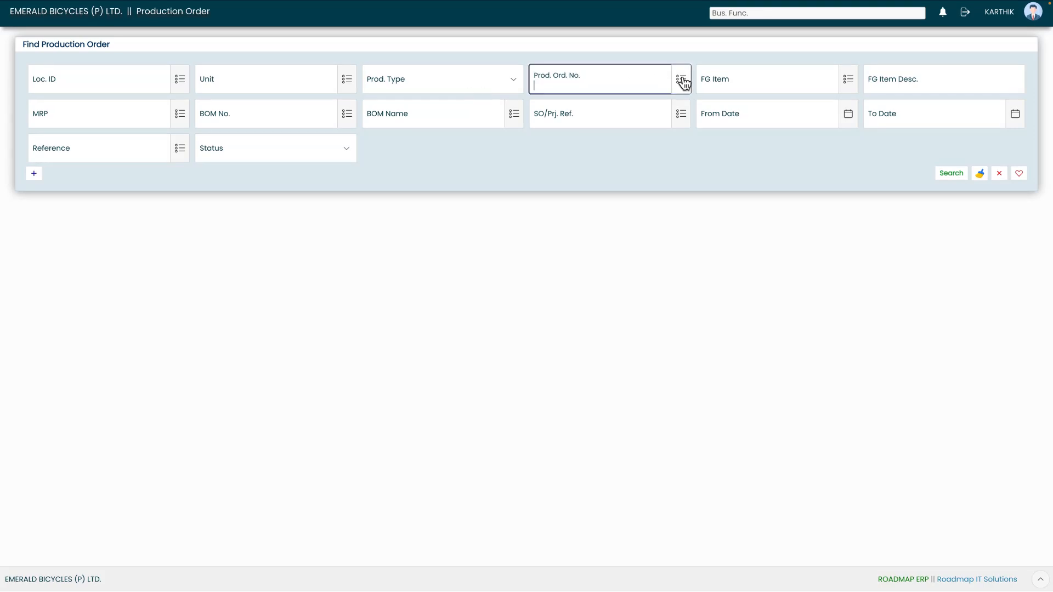
{"action": "left_click", "coordinate": [479, 328]}
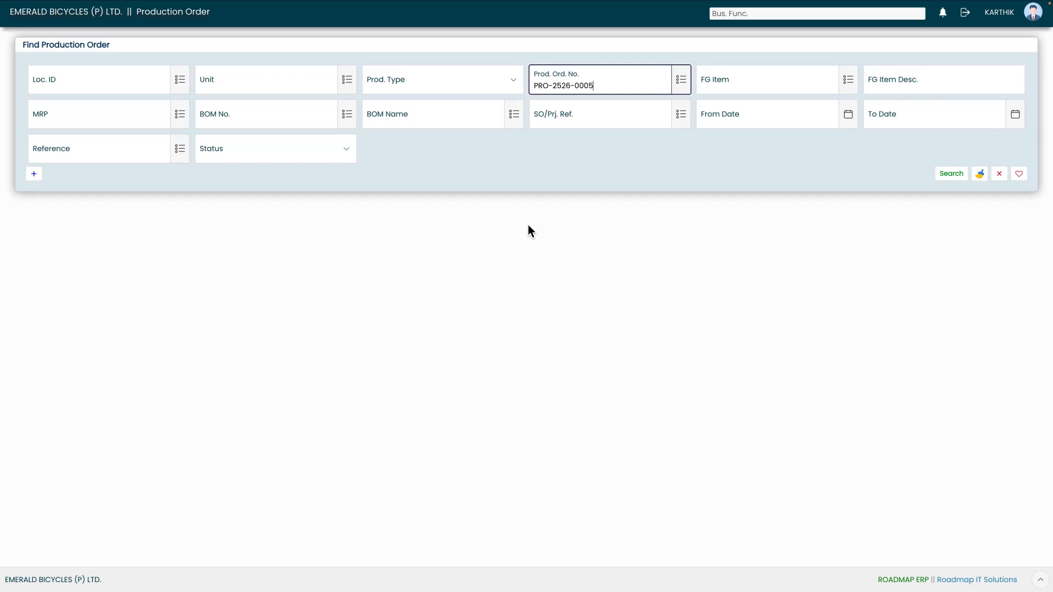
{"action": "left_click", "coordinate": [954, 175]}
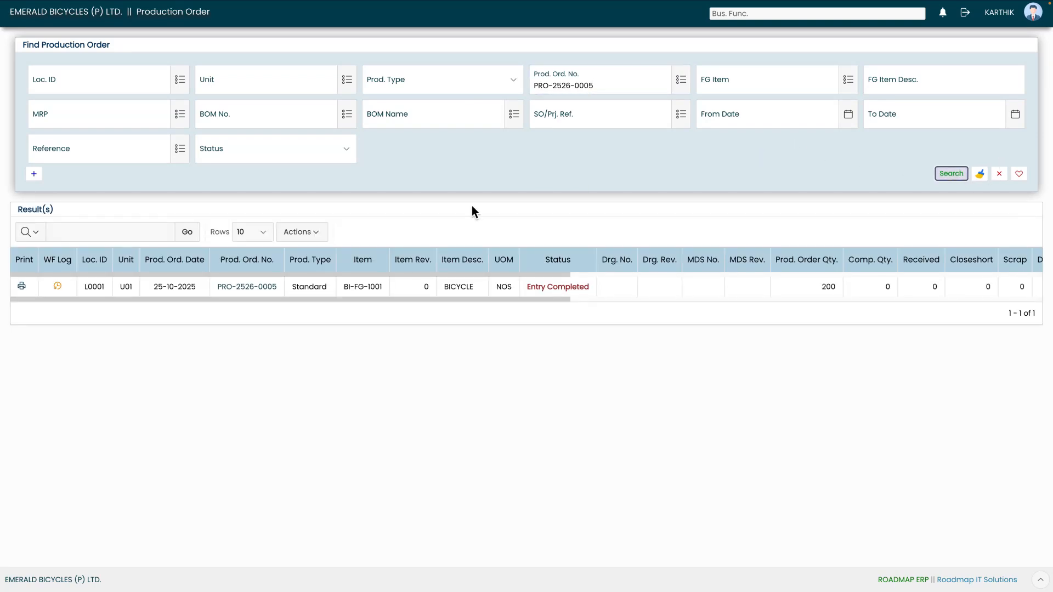
{"action": "left_click_drag", "start_coordinate": [535, 302], "coordinate": [572, 300]}
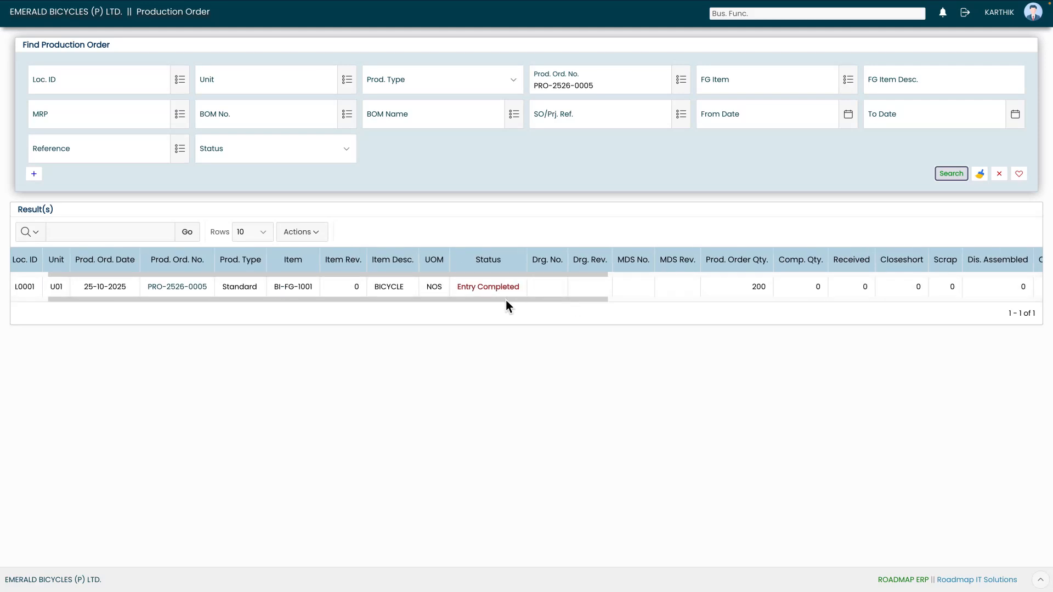
- Log out of the requestor's account and log in with the production supervisor's username and password
{"action": "left_click_drag", "start_coordinate": [506, 301], "coordinate": [499, 301]}
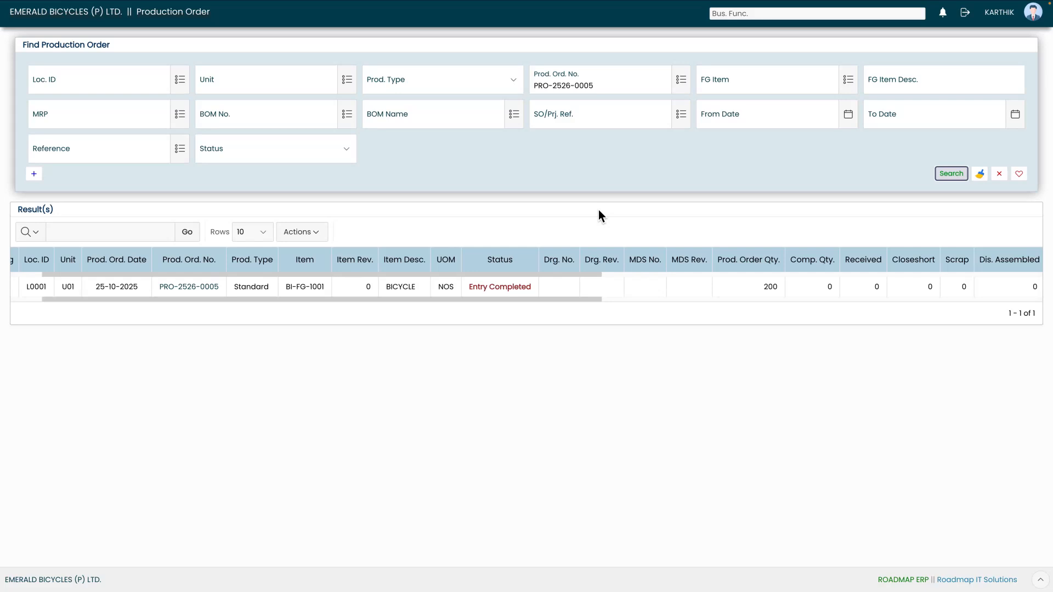
{"action": "left_click", "coordinate": [966, 14]}
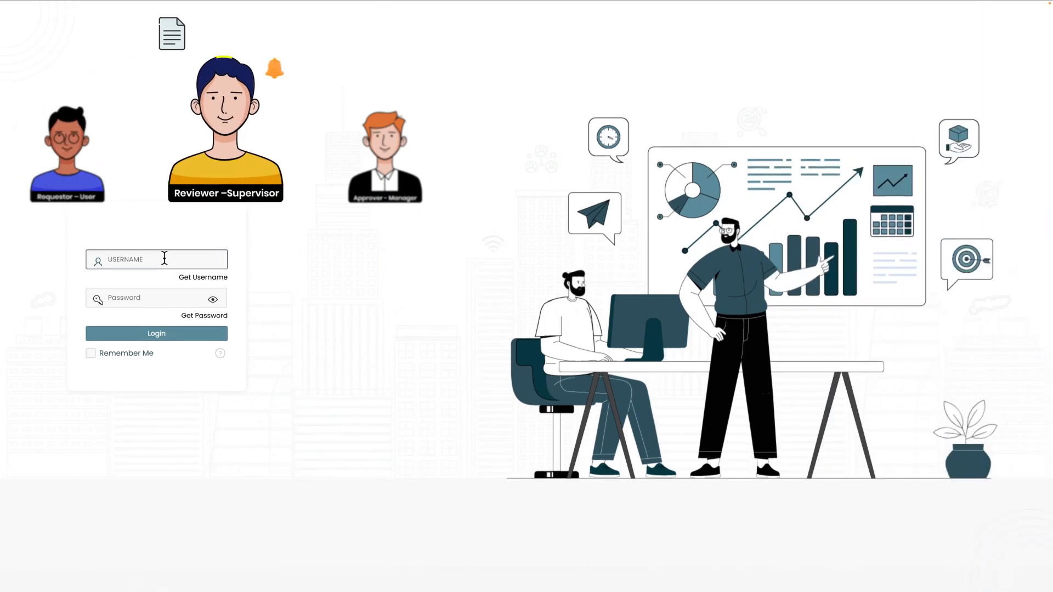
{"action": "type", "text": "EBP"}
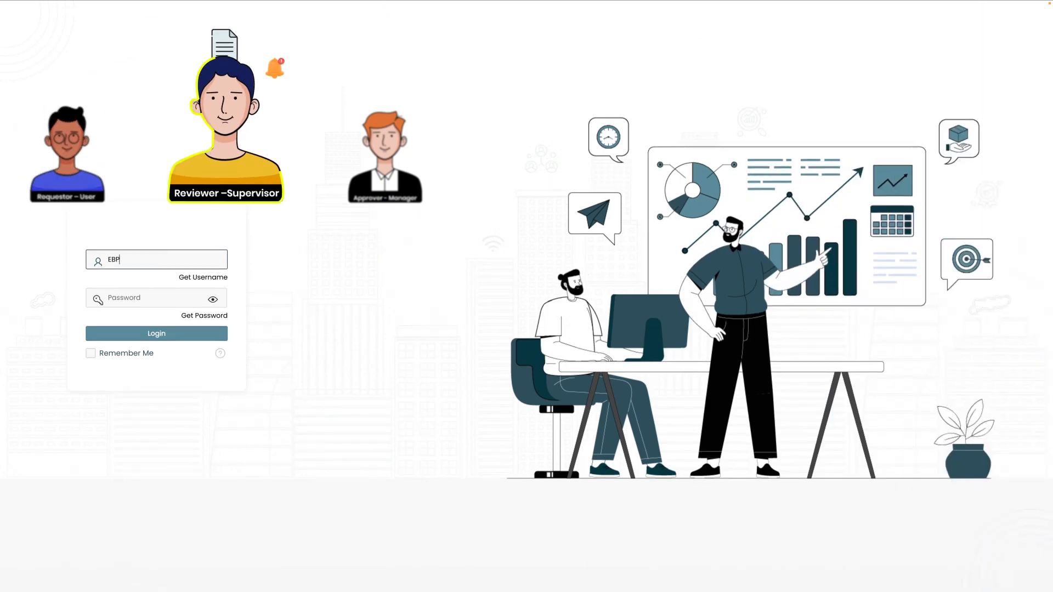
{"action": "type", "text": "LPRODSUPR"}
{"action": "key", "text": "Tab"}
{"action": "type", "text": "•••••••••"}
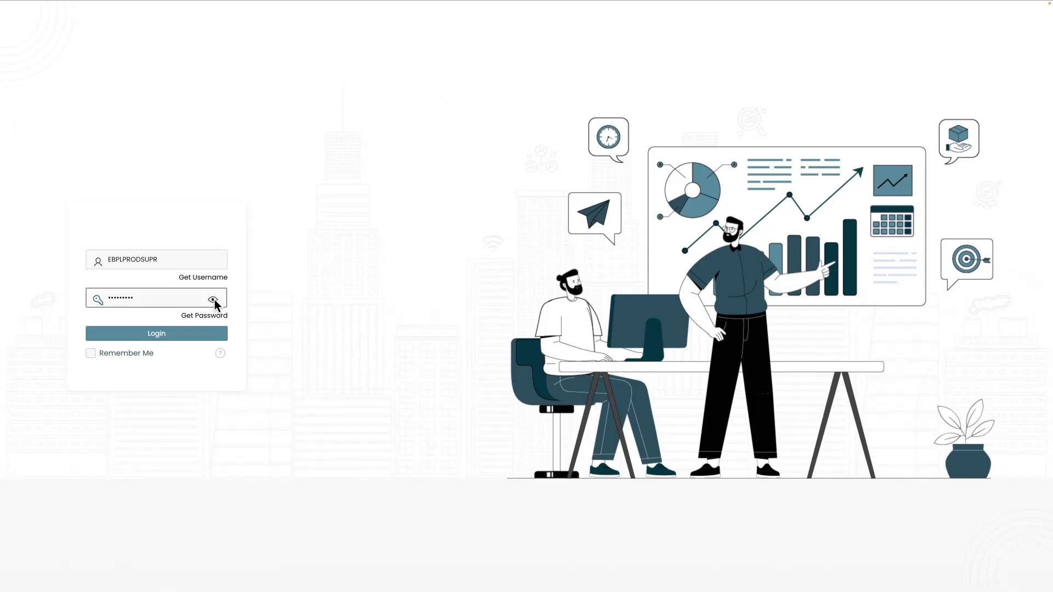
{"action": "left_click", "coordinate": [213, 299]}
{"action": "left_click", "coordinate": [162, 334]}
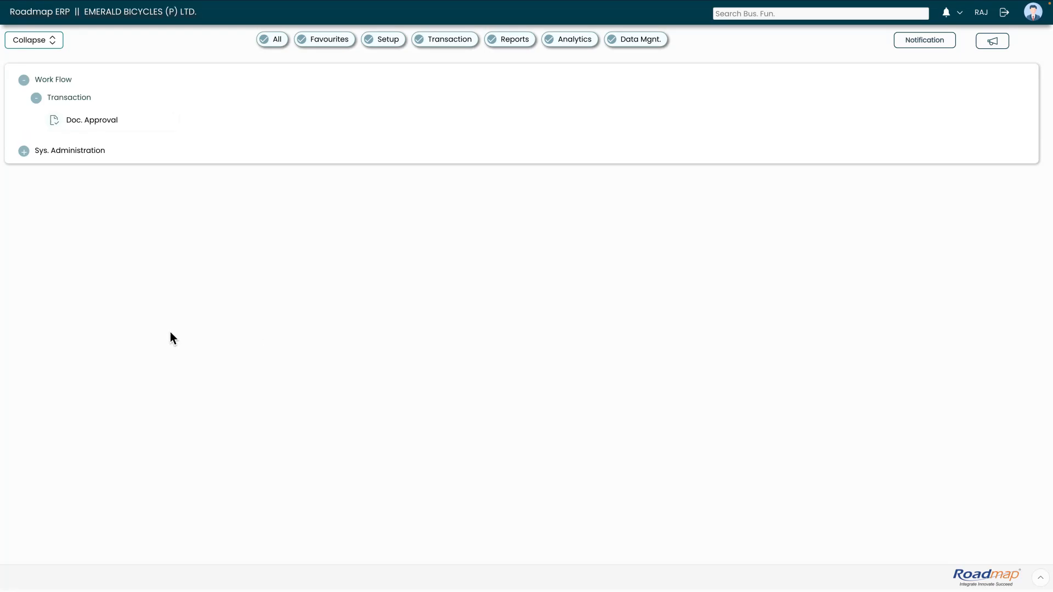
- Open the pending production order from the approvals and submit it with medium priority and the action Review & Forward for Approve, addressed to the manager
{"action": "left_click", "coordinate": [948, 14]}
{"action": "left_click", "coordinate": [902, 48]}
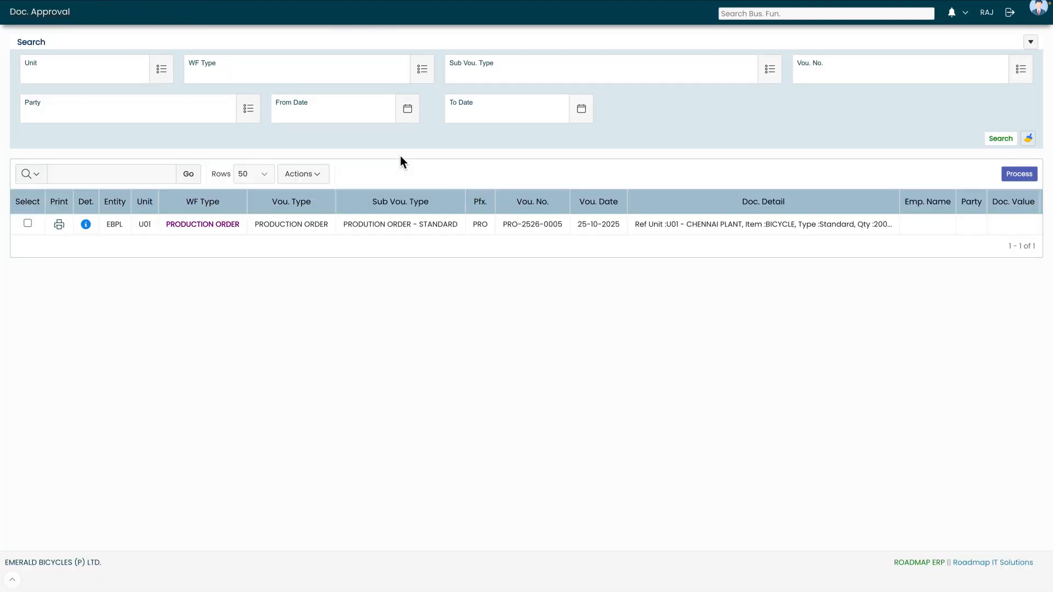
{"action": "left_click", "coordinate": [86, 224]}
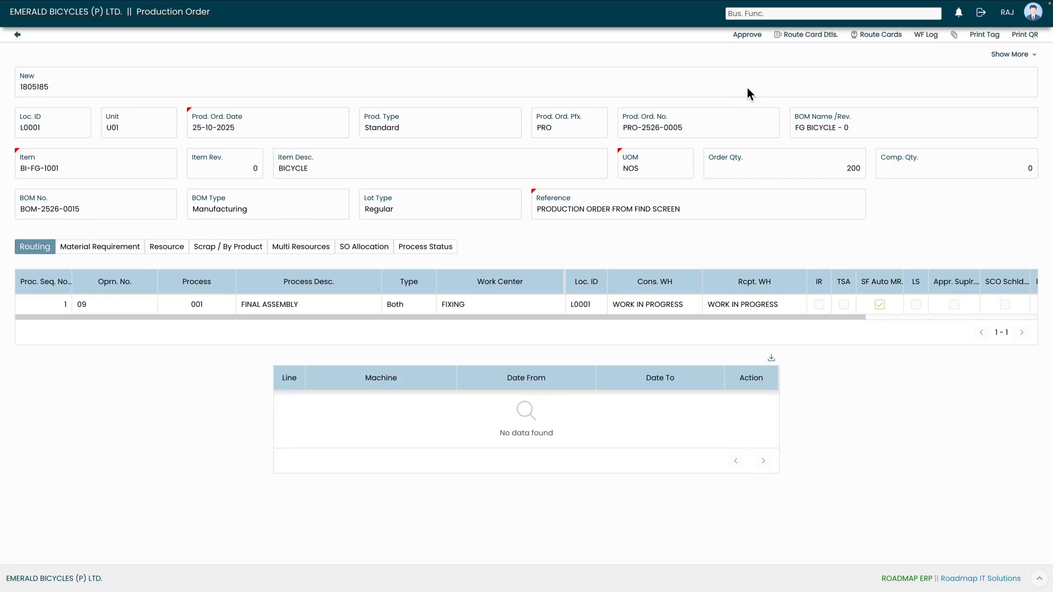
{"action": "left_click", "coordinate": [748, 36]}
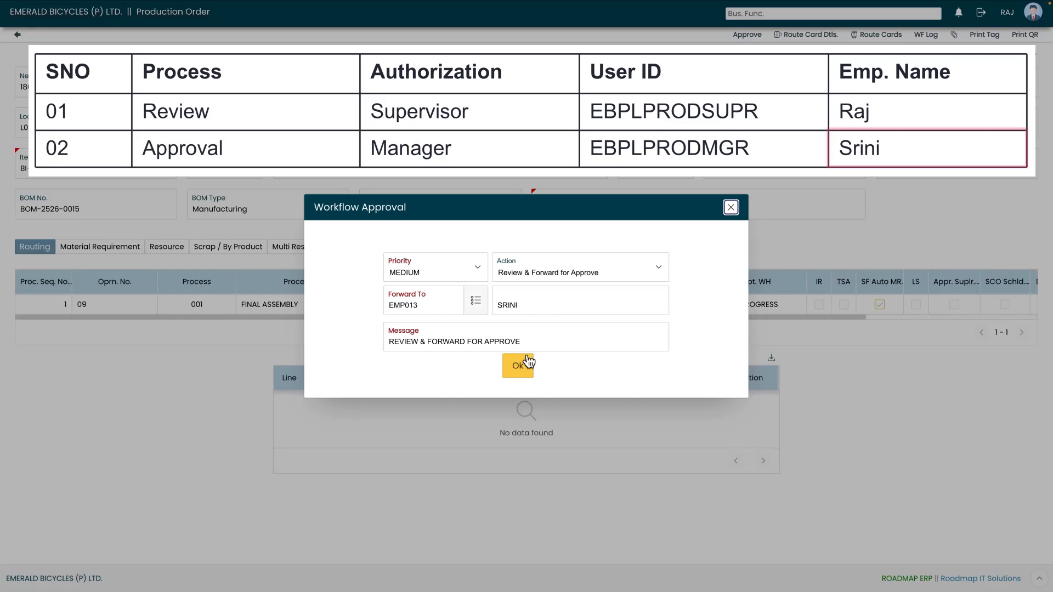
{"action": "left_click", "coordinate": [516, 370]}
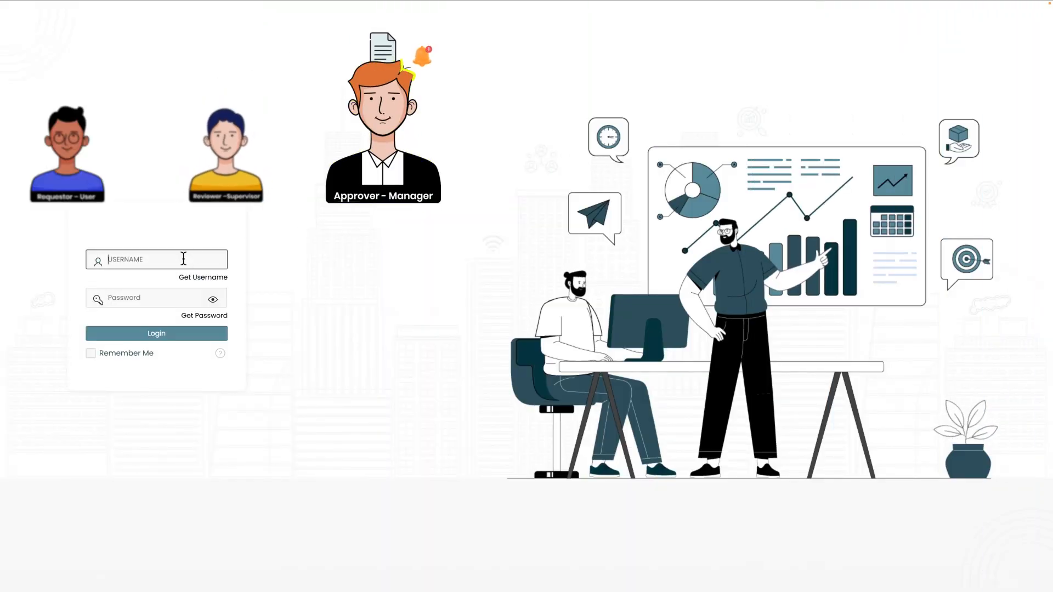
- Log in with the production manager's username and password
{"action": "left_click", "coordinate": [195, 256]}
{"action": "type", "text": "EBPLPRODMGR"}
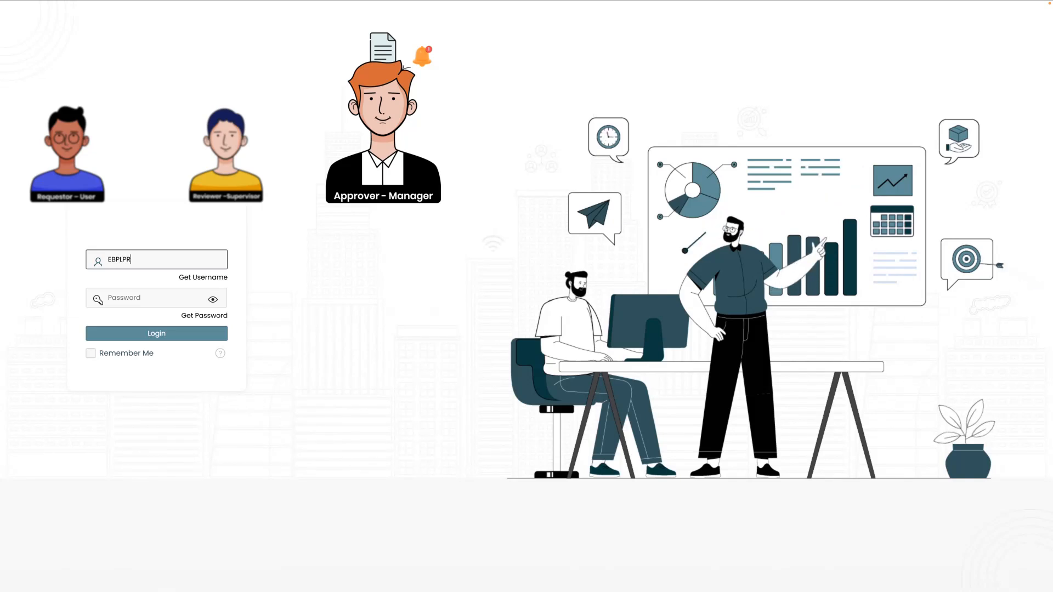
{"action": "left_click", "coordinate": [149, 310]}
{"action": "type", "text": "•••••••••"}
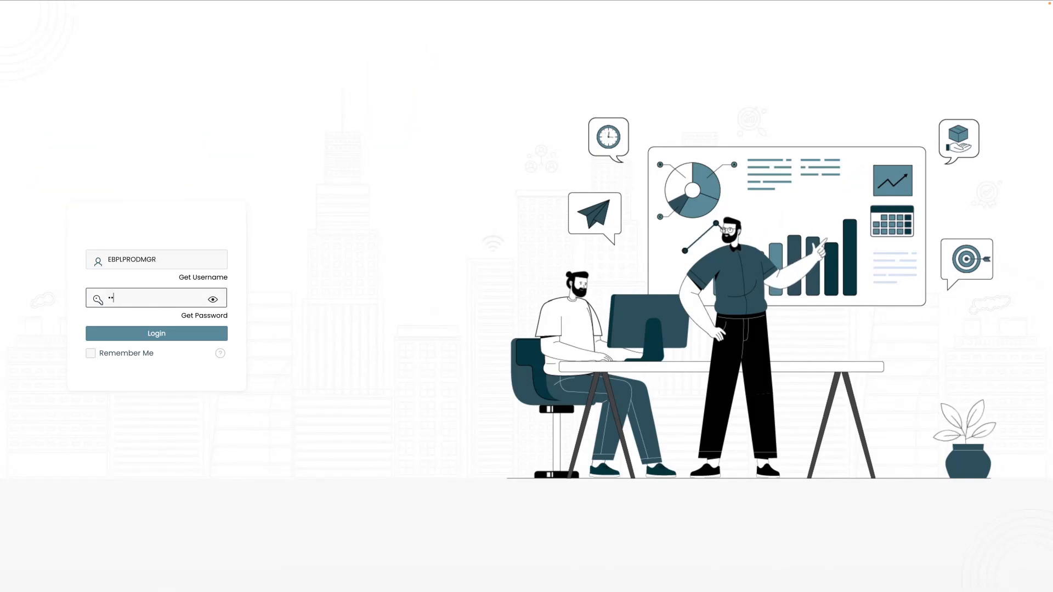
{"action": "left_click", "coordinate": [156, 334]}
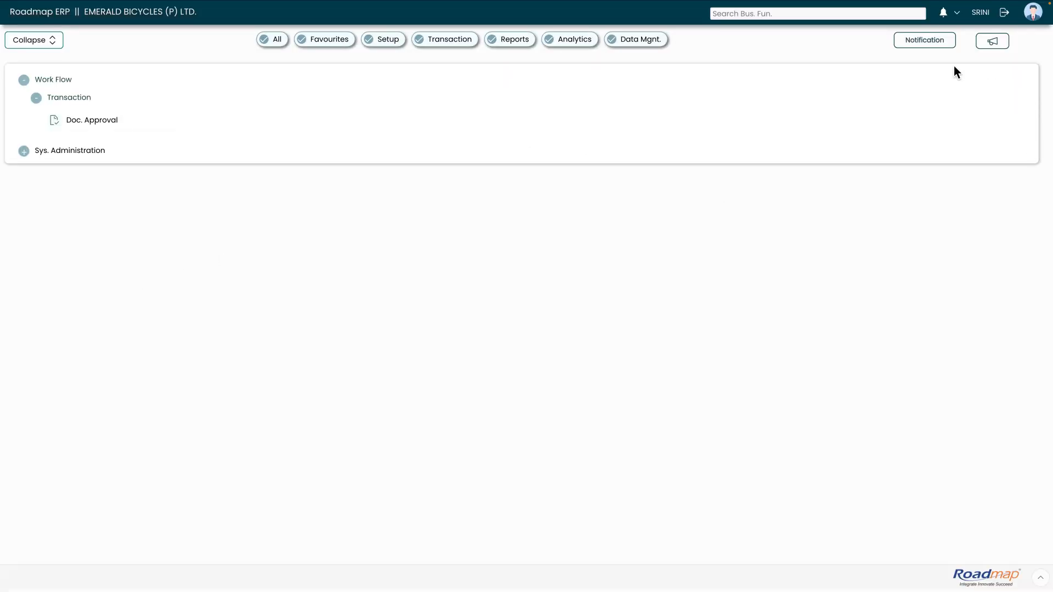
- Open the forwarded production order from the manager's pending approvals and approve it with the action Approve and medium priority
{"action": "left_click", "coordinate": [944, 14]}
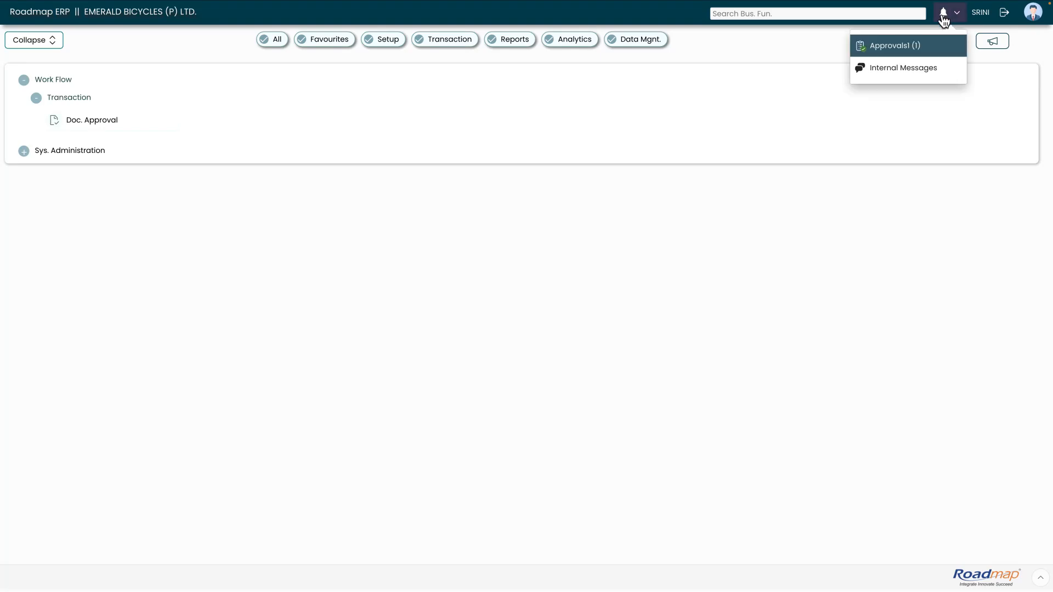
{"action": "left_click", "coordinate": [902, 46]}
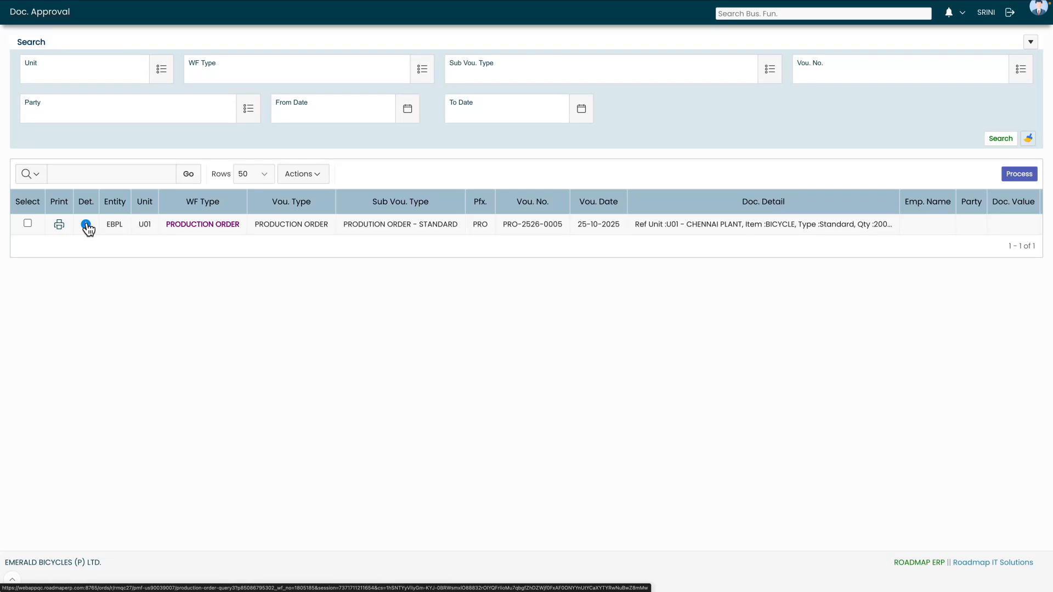
{"action": "left_click", "coordinate": [86, 225]}
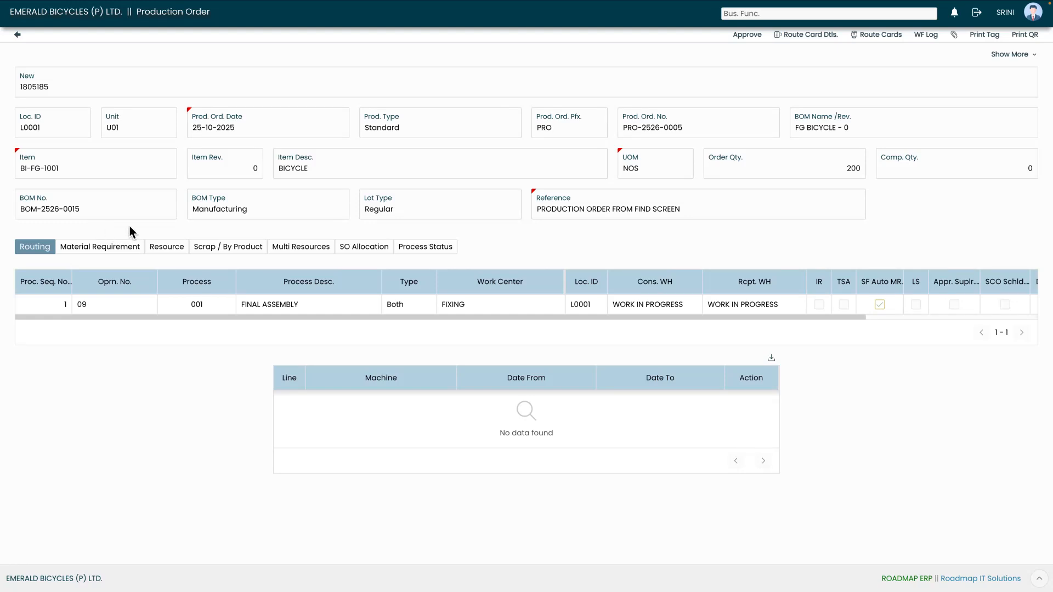
{"action": "left_click", "coordinate": [734, 38]}
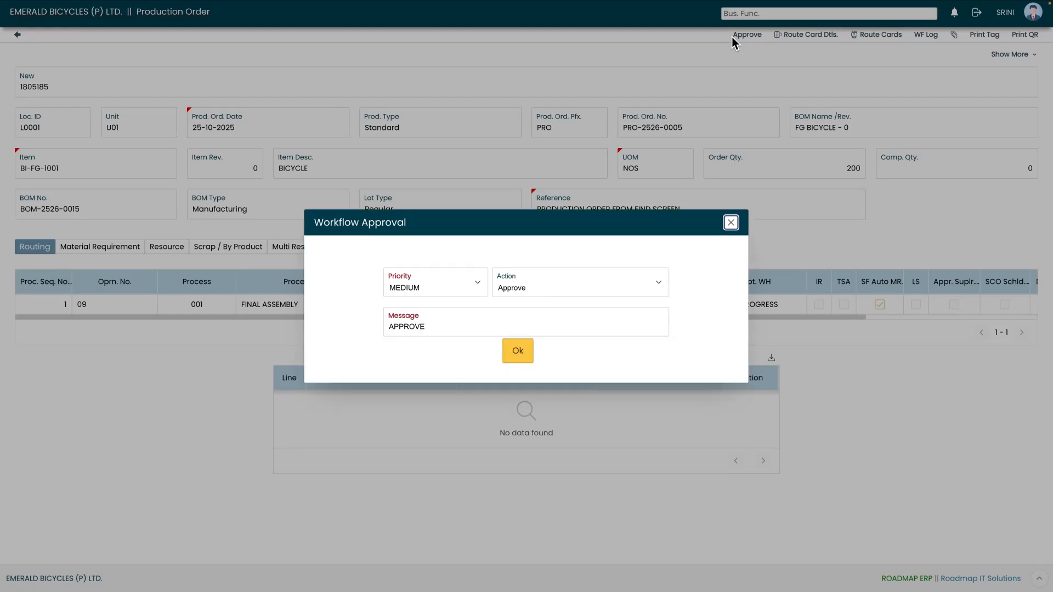
{"action": "left_click", "coordinate": [518, 354]}
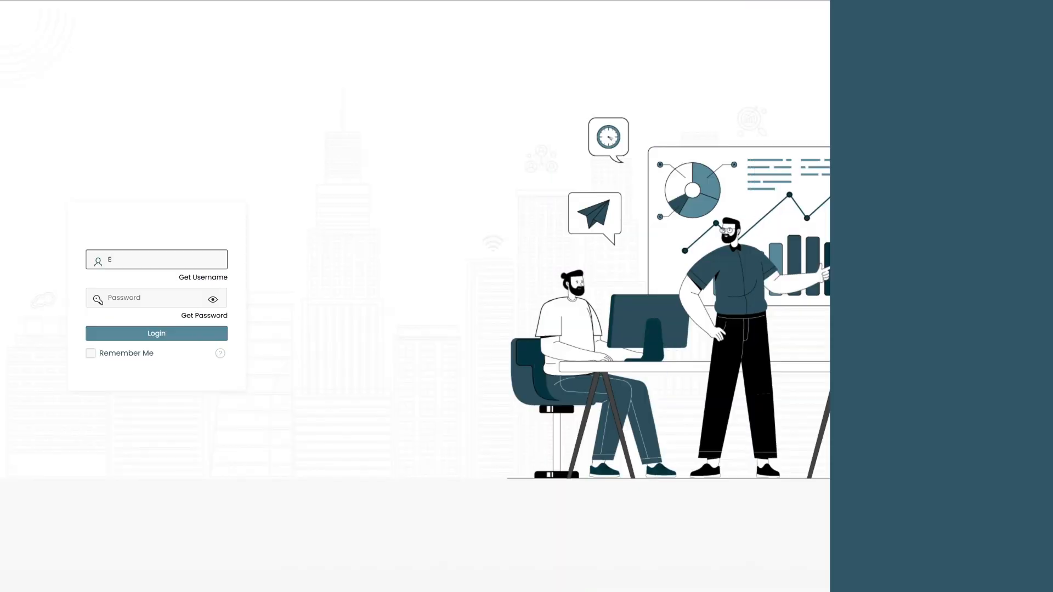
- Log in again with the requesting production user's username and password
{"action": "type", "text": "BPLP"}
{"action": "type", "text": "ER"}
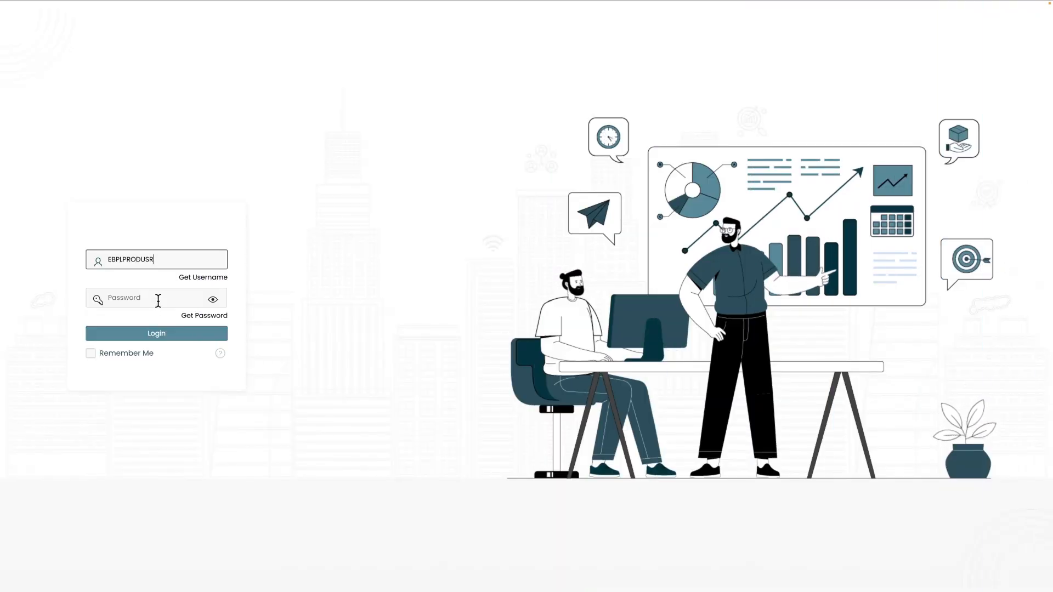
{"action": "left_click", "coordinate": [158, 300]}
{"action": "type", "text": "••••"}
{"action": "key", "text": "Return"}
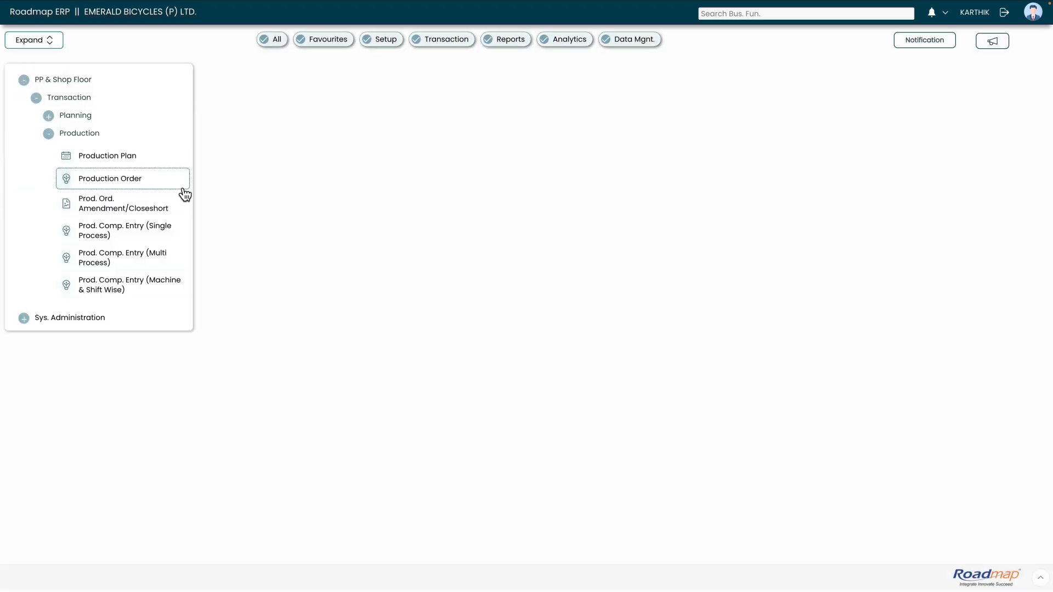
- Open the production order search and find the approved bicycle order by its order number to check its status
{"action": "left_click", "coordinate": [250, 160]}
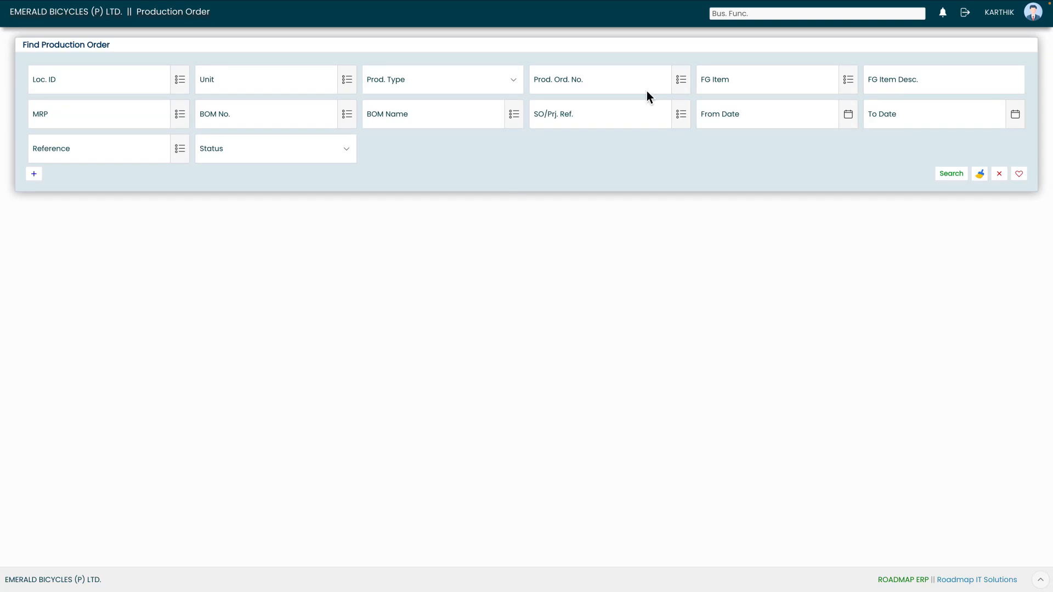
{"action": "left_click", "coordinate": [680, 82]}
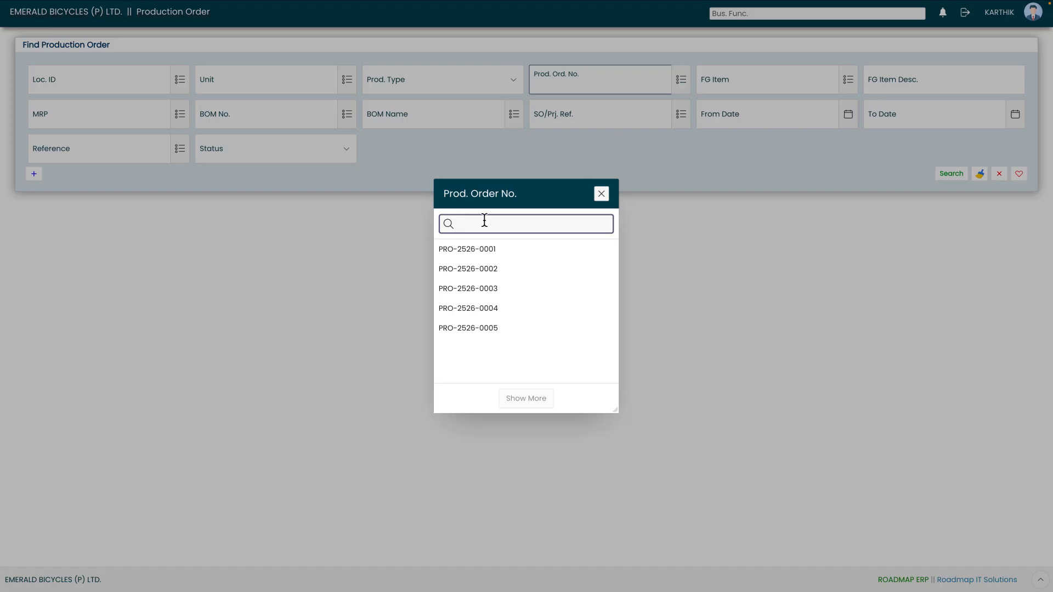
{"action": "left_click", "coordinate": [500, 329]}
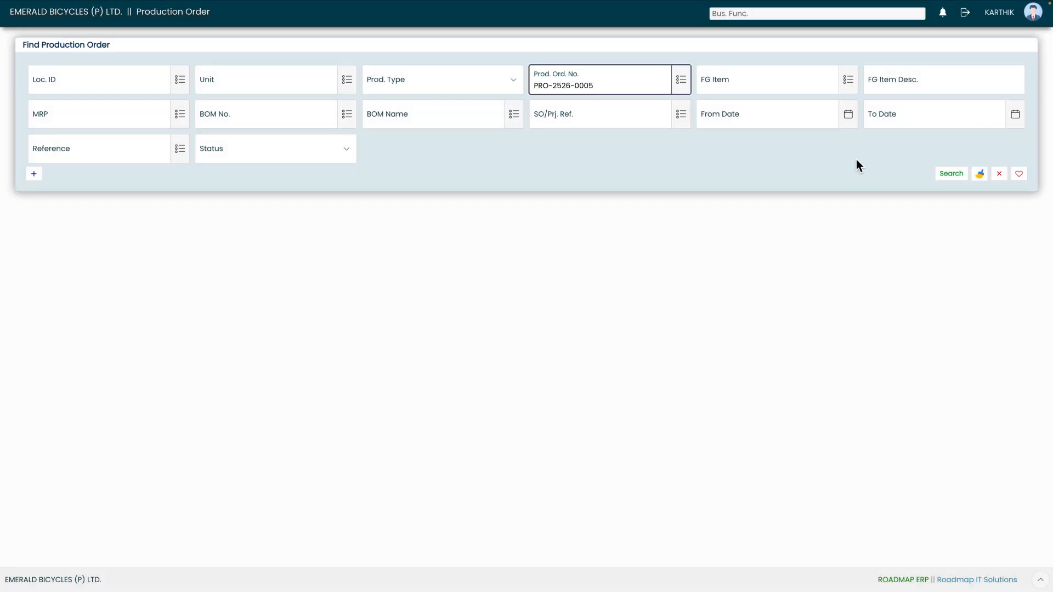
{"action": "left_click", "coordinate": [949, 174]}
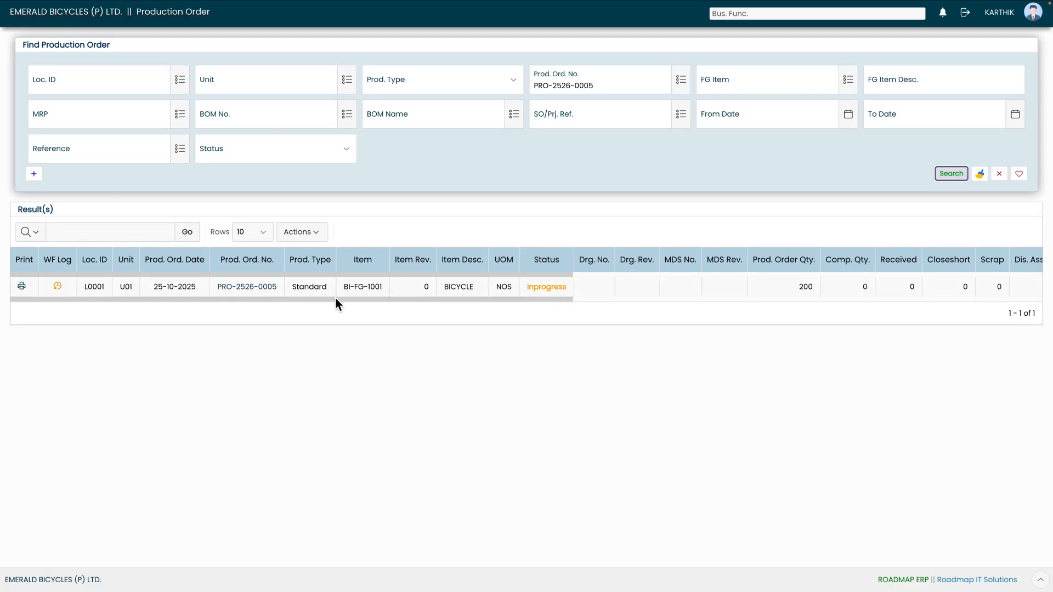
- Open the found production order, examine its workflow log of review and approval actions, and close the log
{"action": "left_click", "coordinate": [240, 294]}
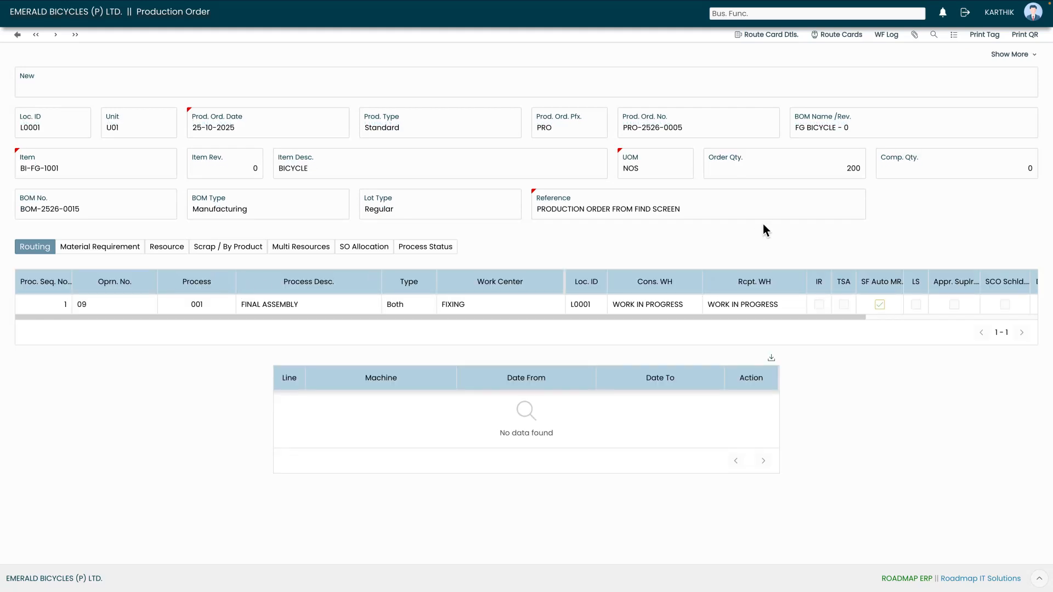
{"action": "left_click", "coordinate": [883, 38]}
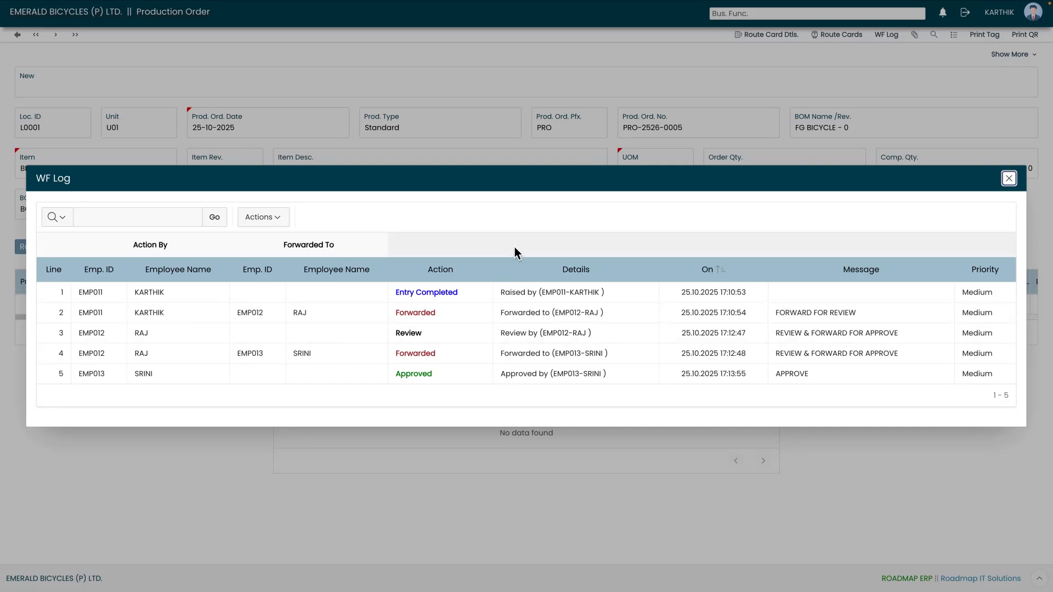
{"action": "left_click", "coordinate": [1009, 179]}
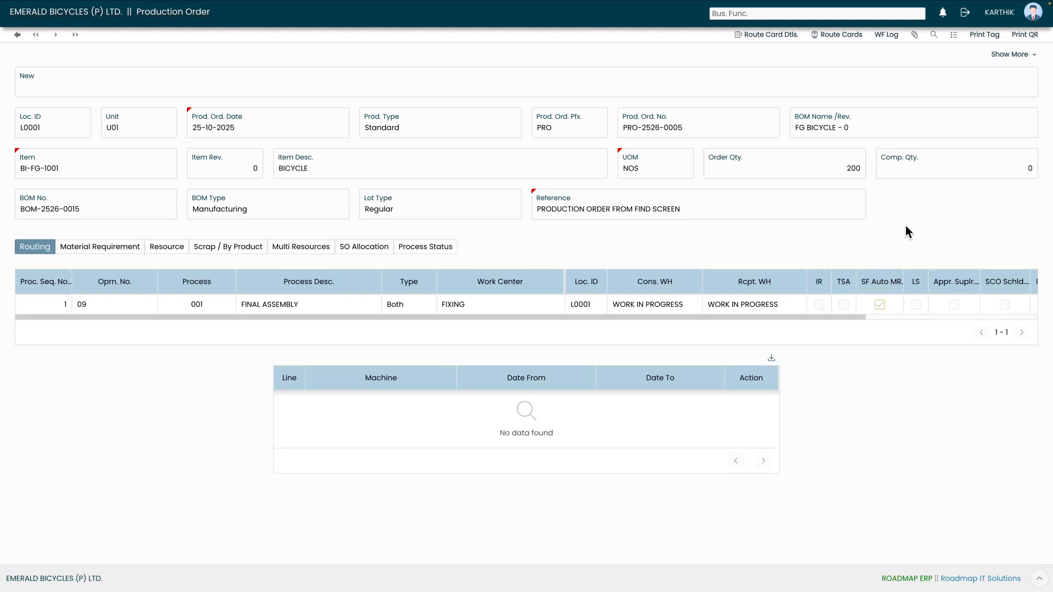